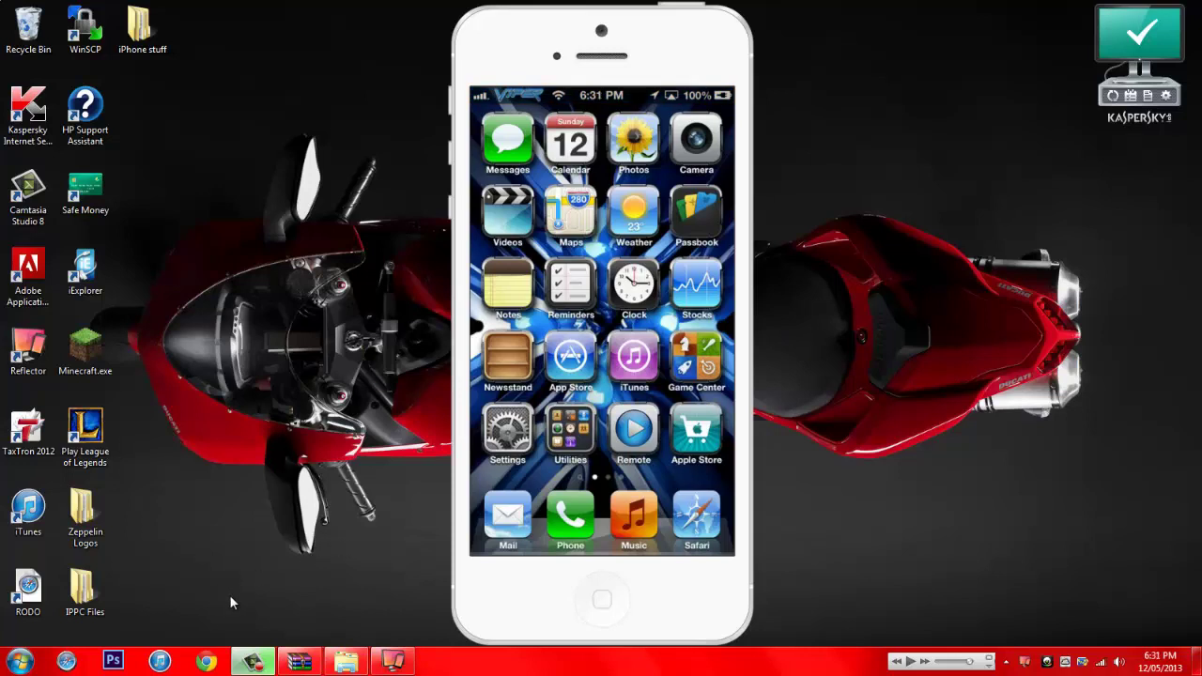
- Run CustomCarrierLogo.exe from the archive's CustomCarrierLogo 0.0.4 folder, then close WinRAR
click(286, 663)
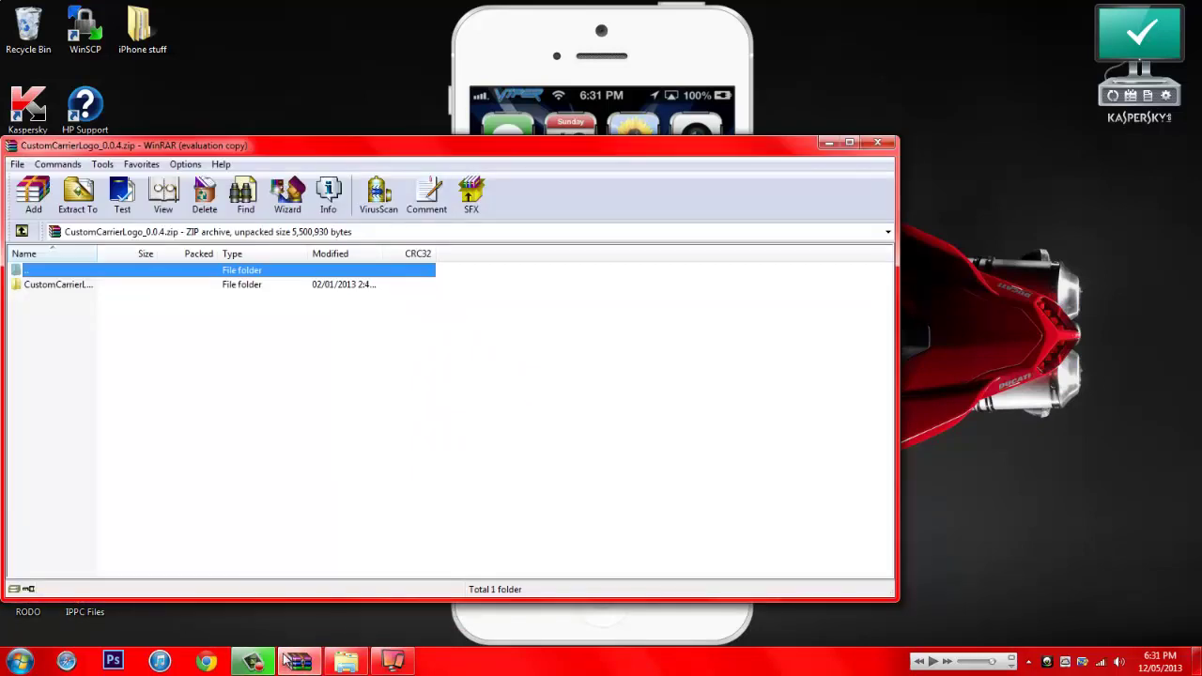
double_click(68, 284)
double_click(67, 313)
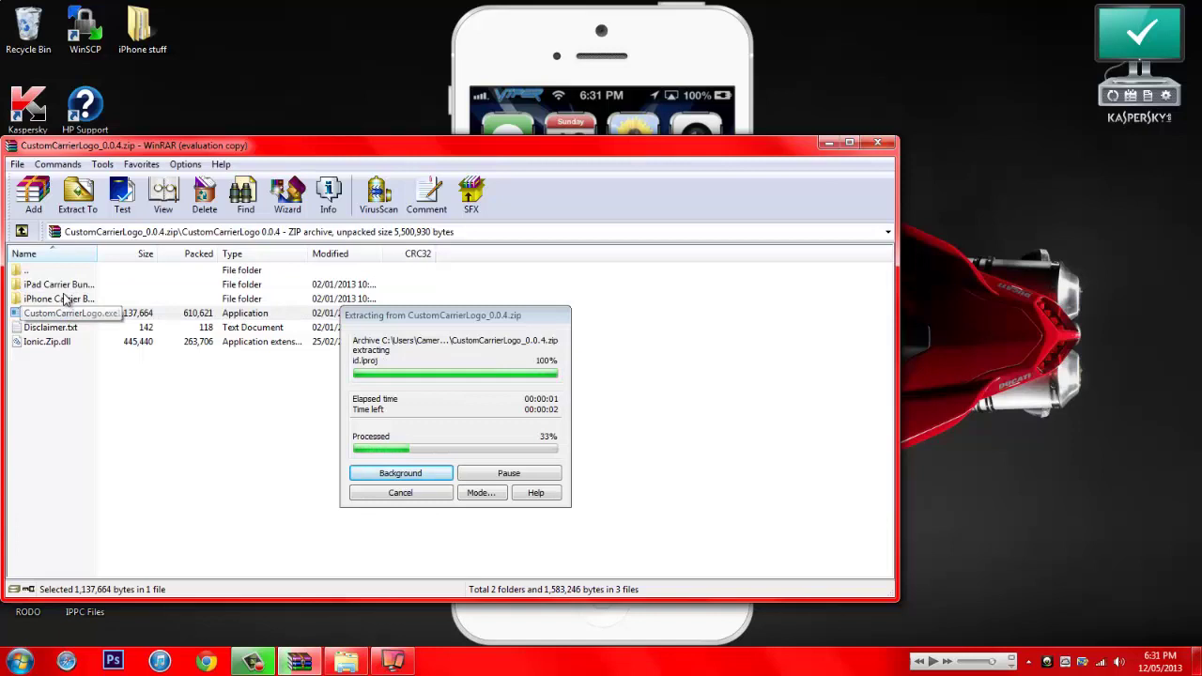
click(879, 143)
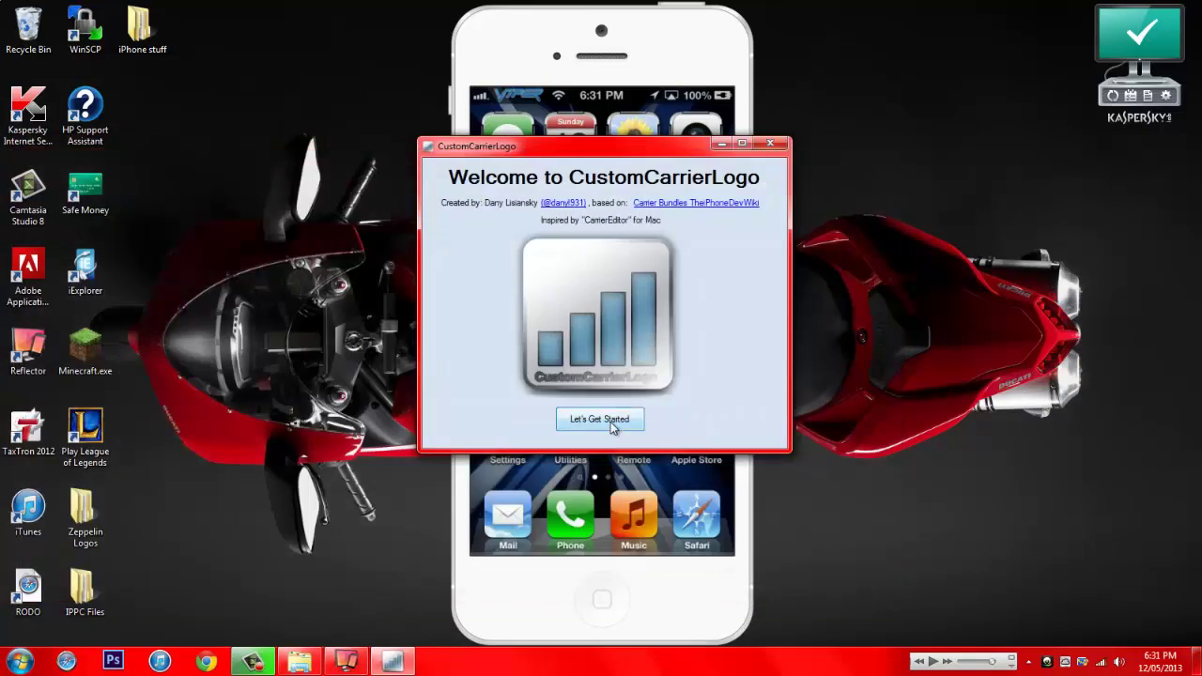
- Start a new carrier bundle, dismiss iTunes, and show the iPhone's About screen with TELUS 14.1
click(610, 422)
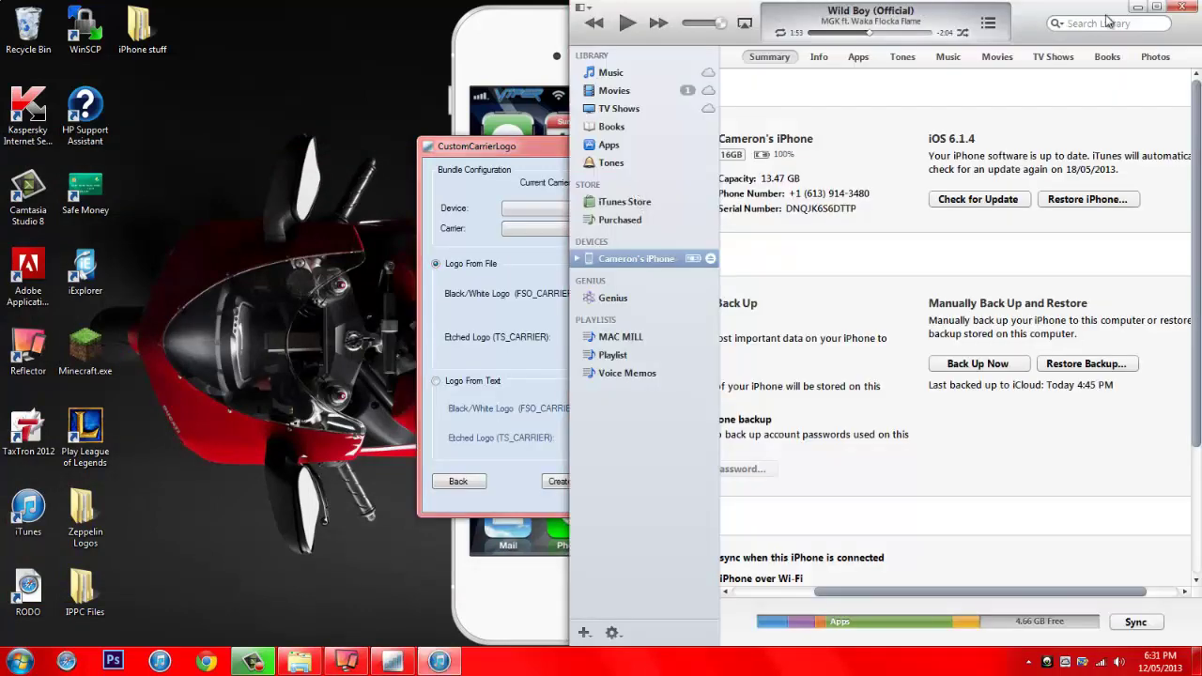
click(1136, 7)
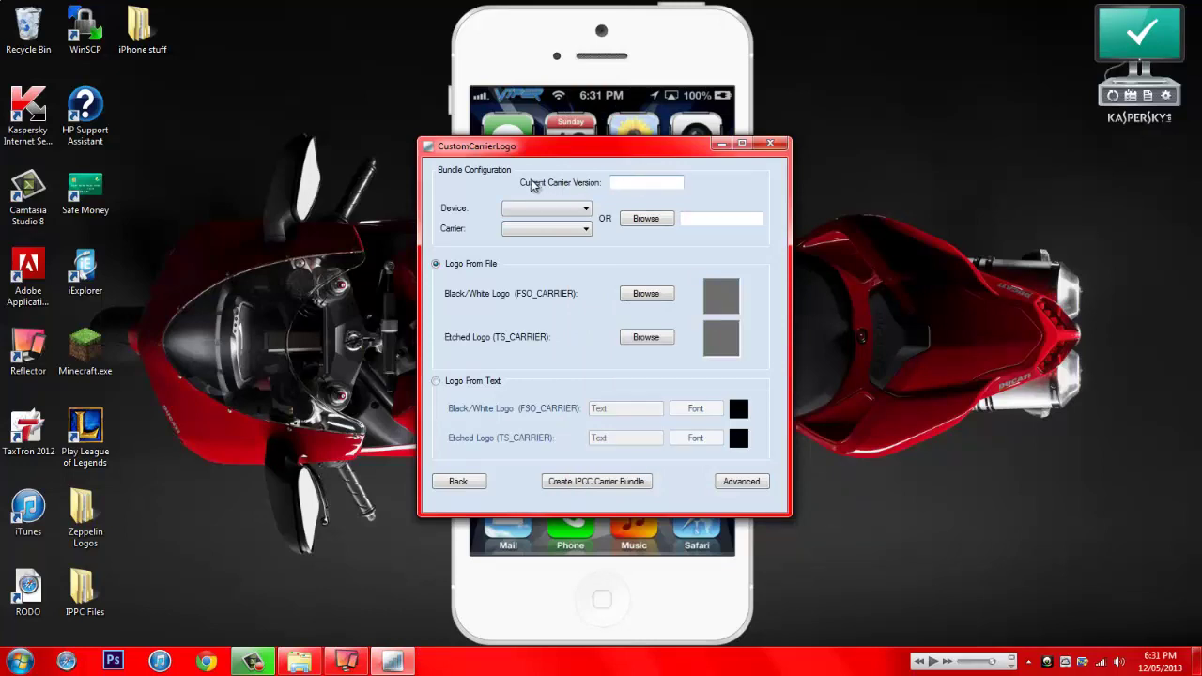
click(478, 36)
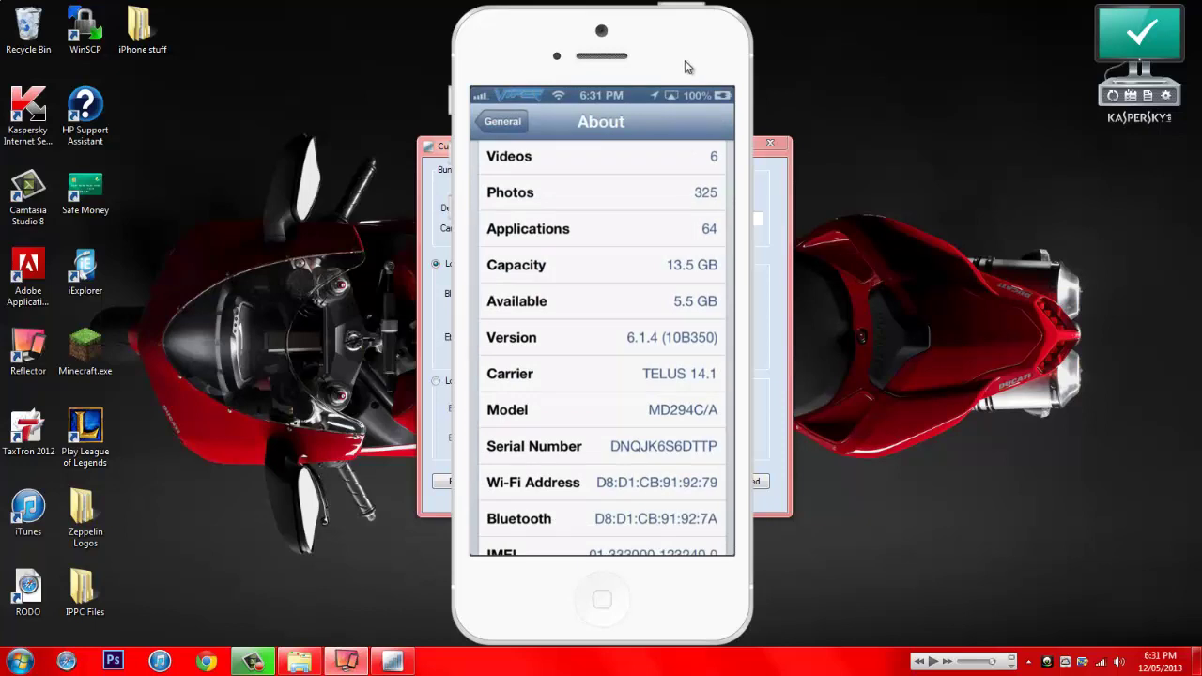
- Set the bundle to carrier version 14.0, device iPhone and carrier Telus_ca
click(778, 192)
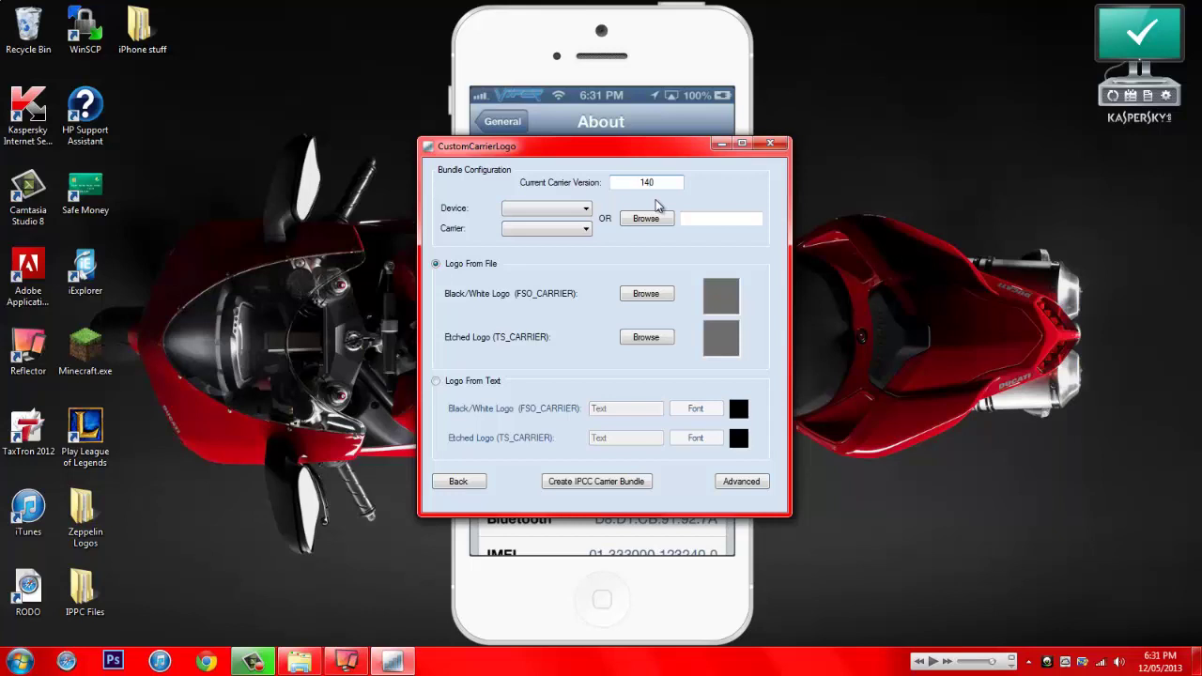
click(580, 214)
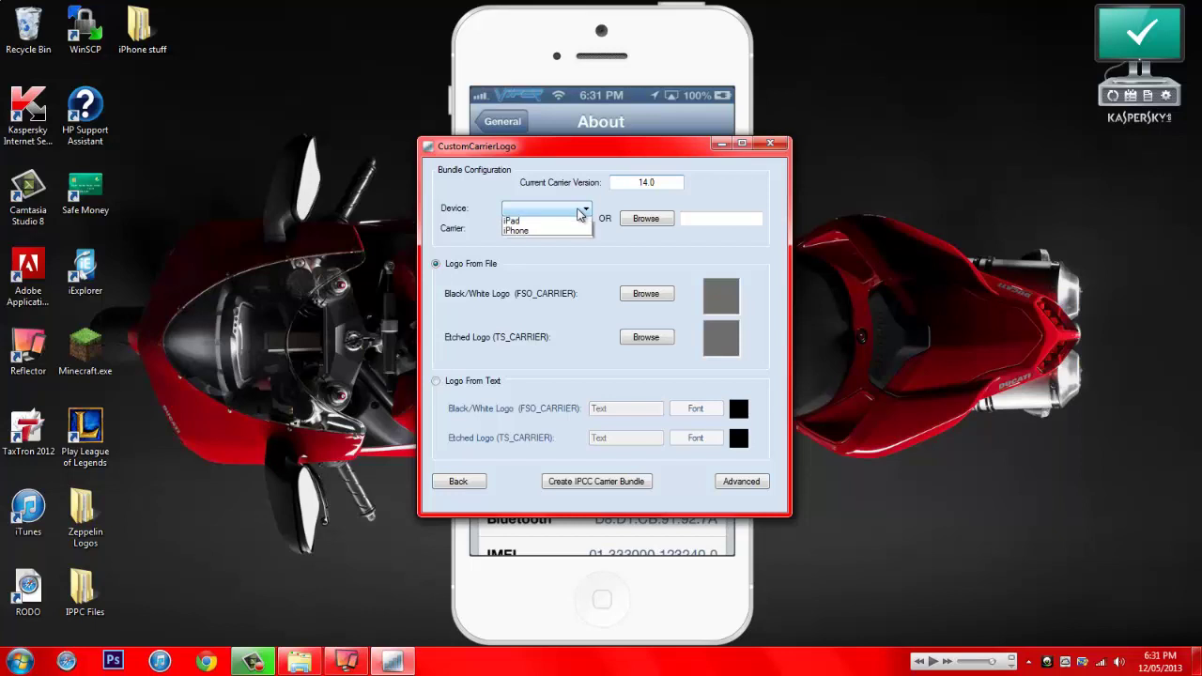
click(572, 233)
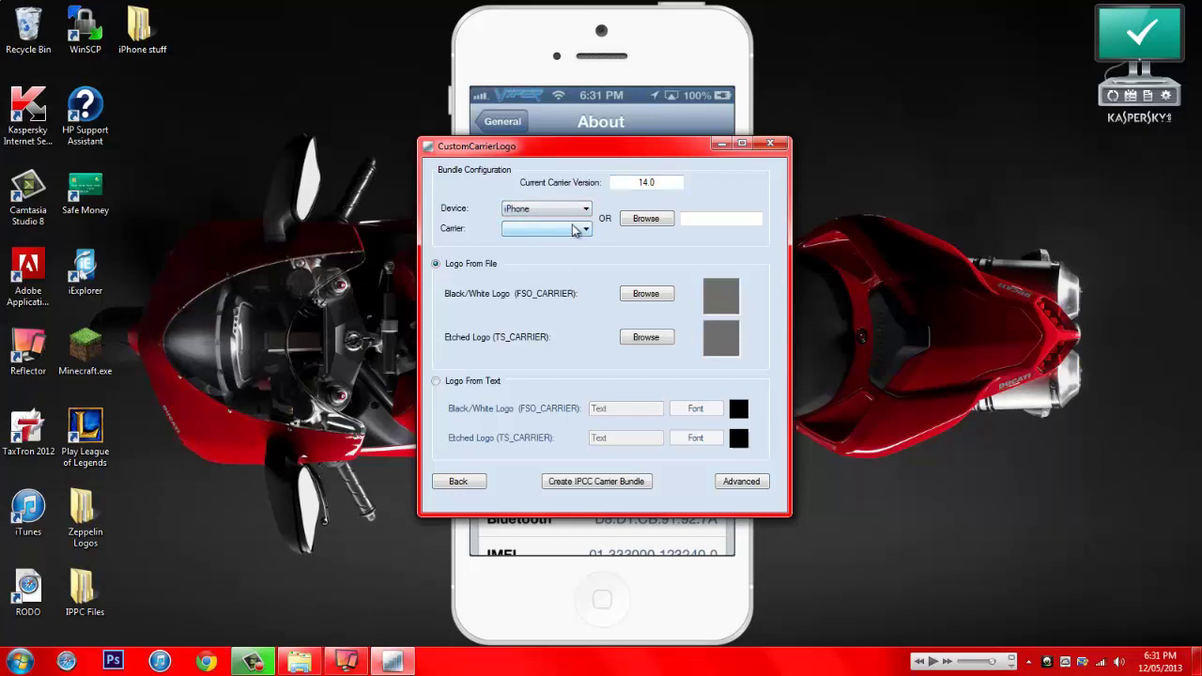
click(576, 230)
drag(586, 270, 570, 443)
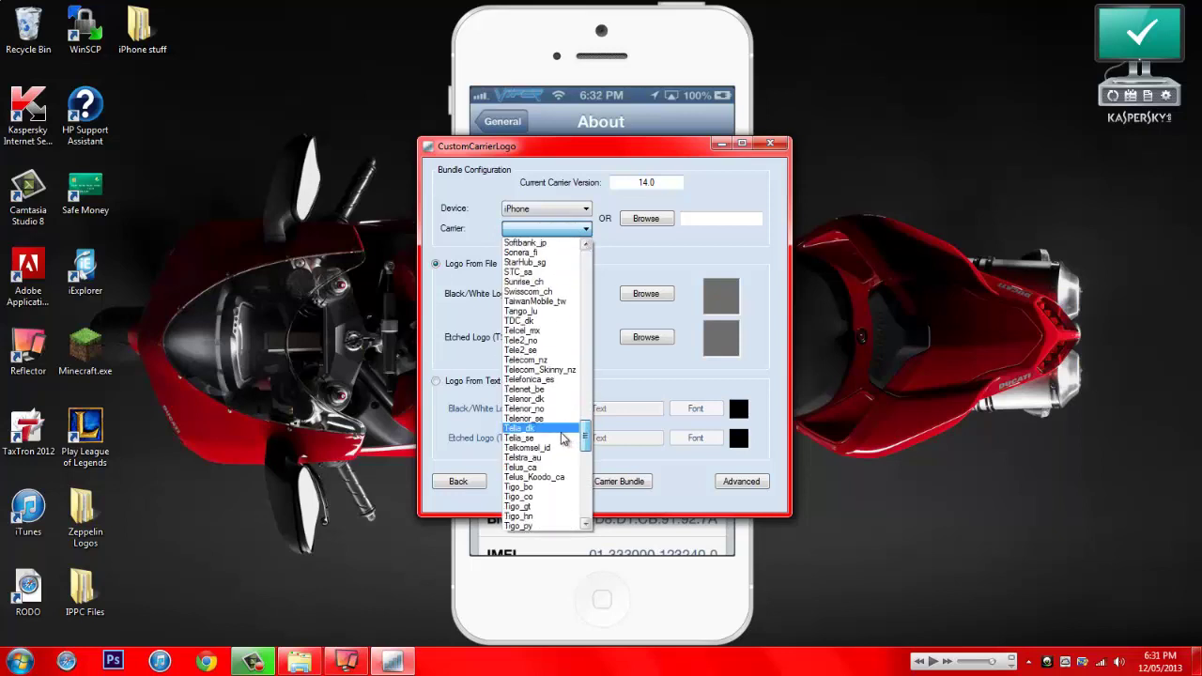
click(544, 467)
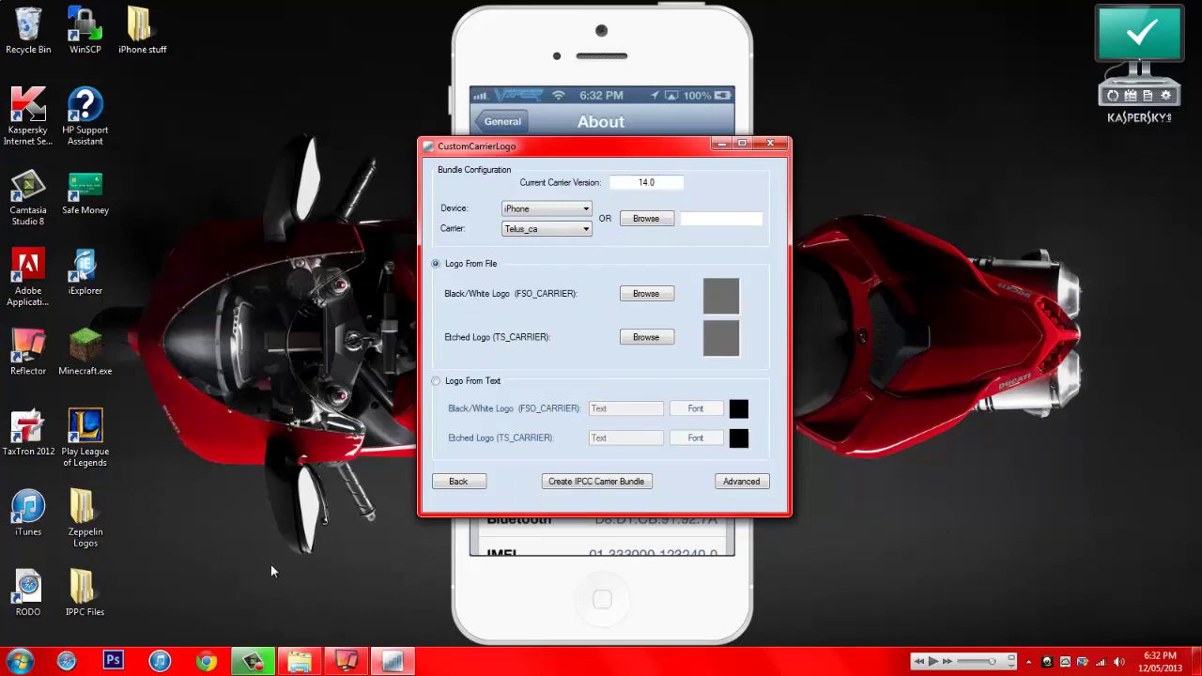
- Look through the TMNT, Viper - Classic, illest and Diablo logo folders in Zeppelin Logos
click(299, 662)
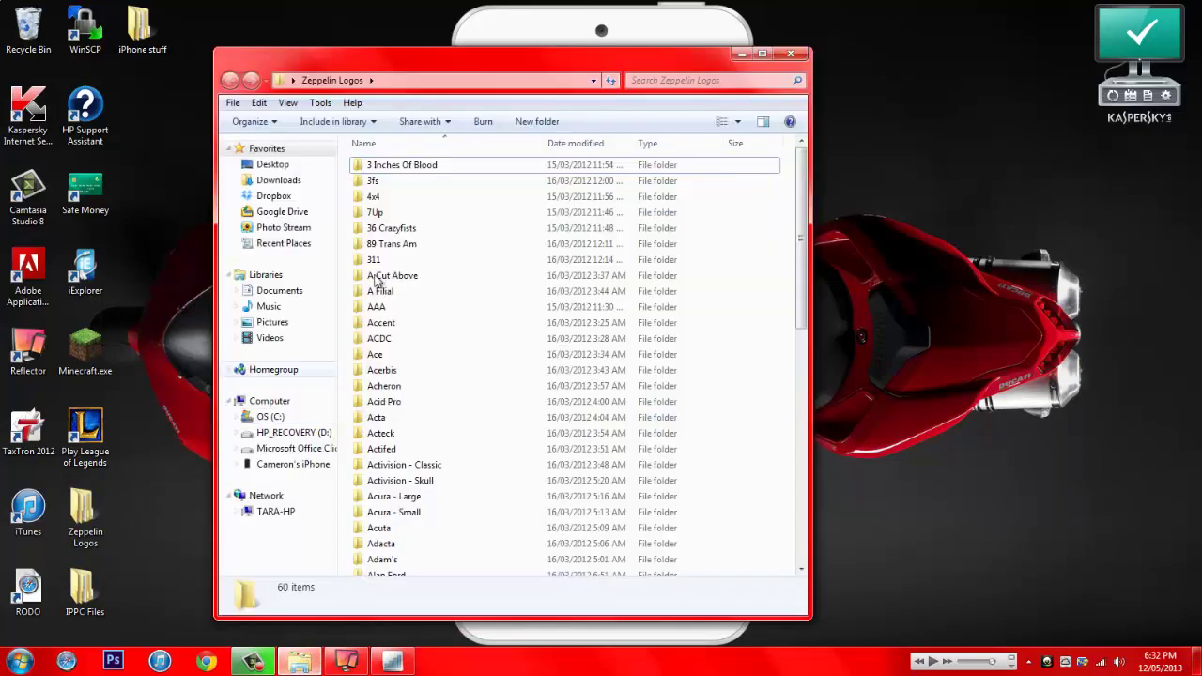
scroll(437, 341, down, 11)
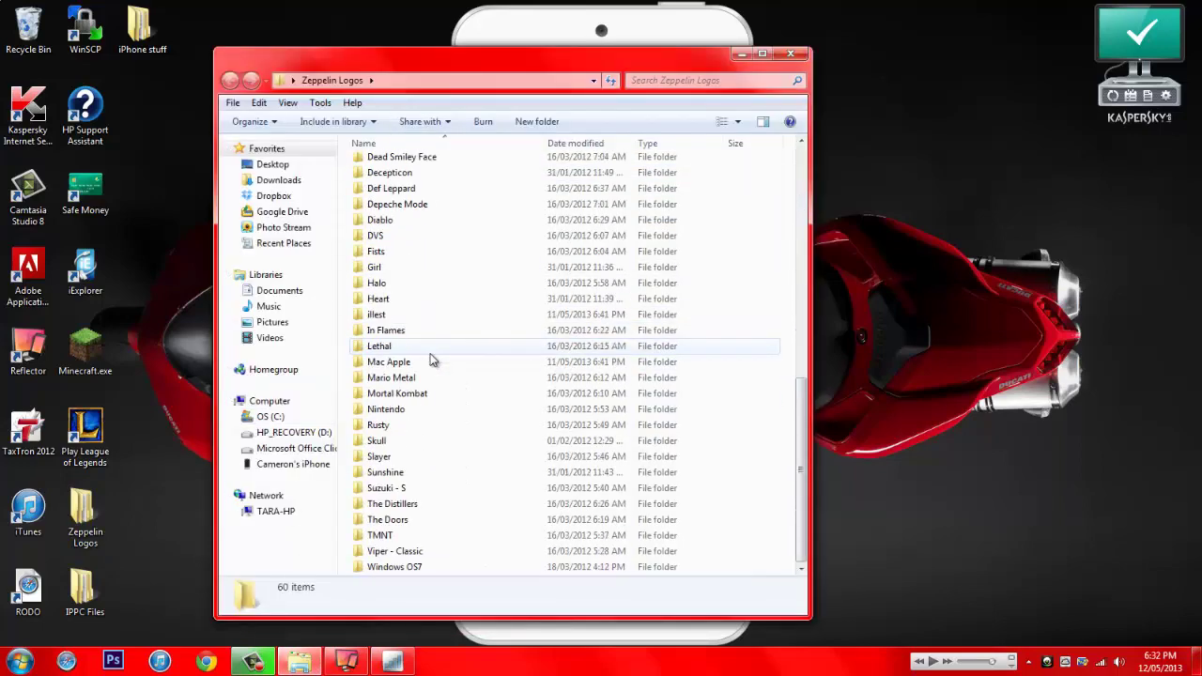
scroll(430, 355, up, 11)
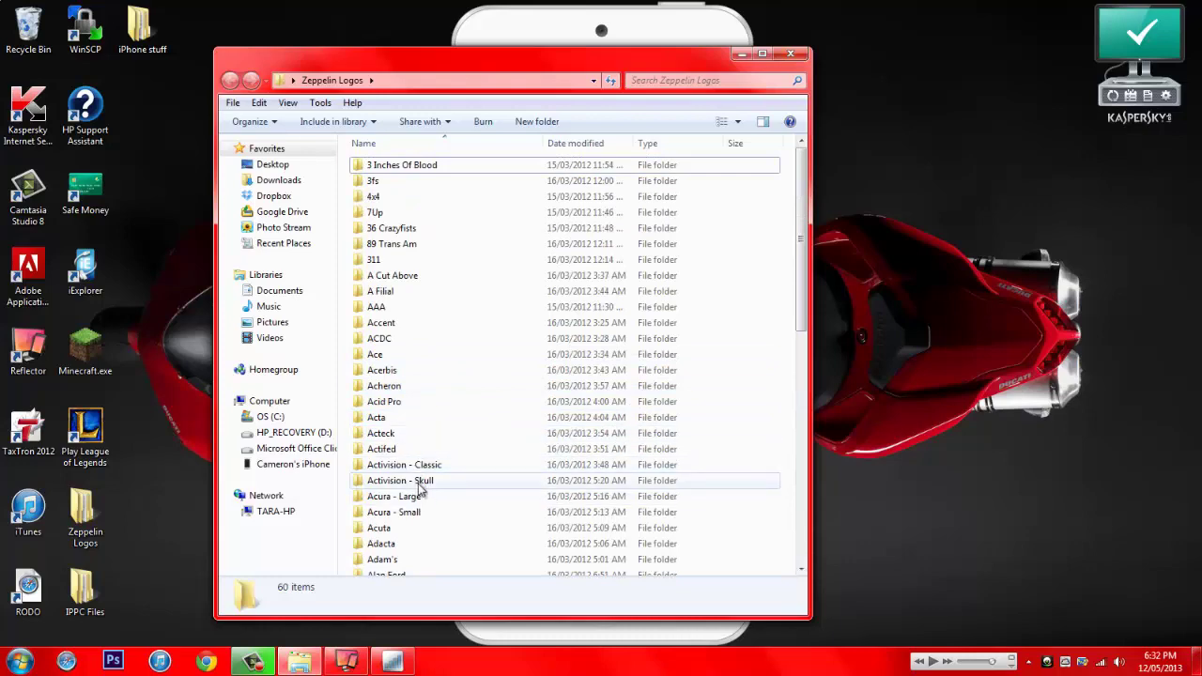
scroll(418, 486, down, 11)
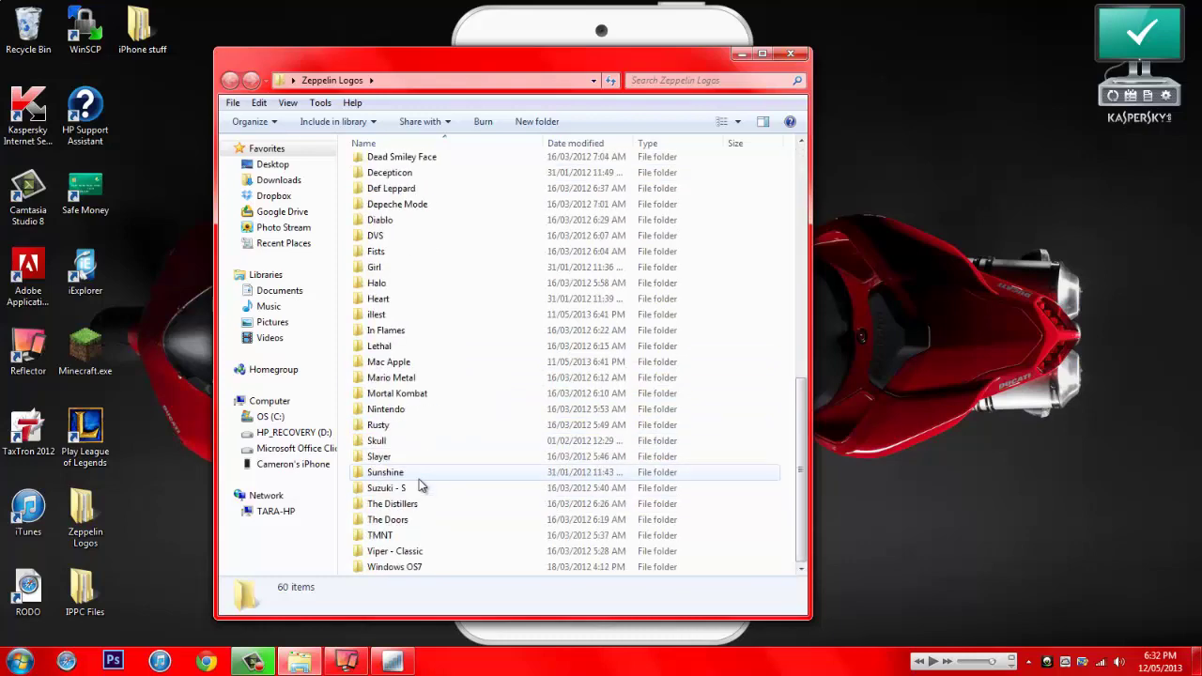
double_click(406, 535)
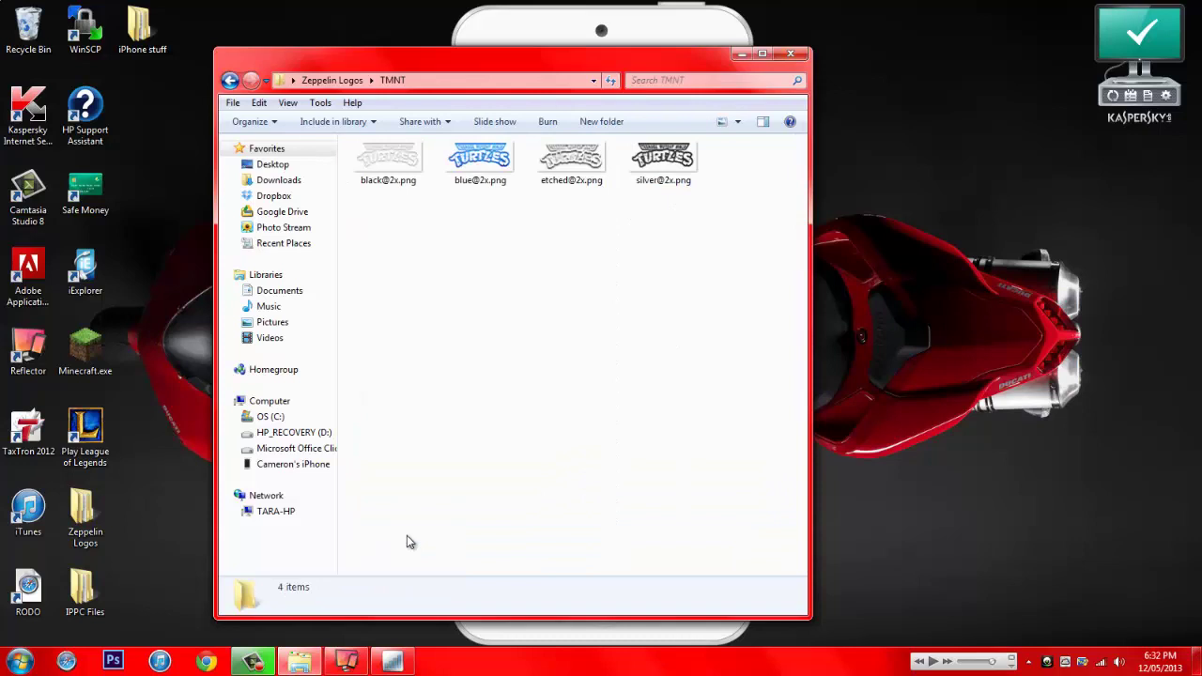
click(229, 80)
scroll(448, 564, down, 1)
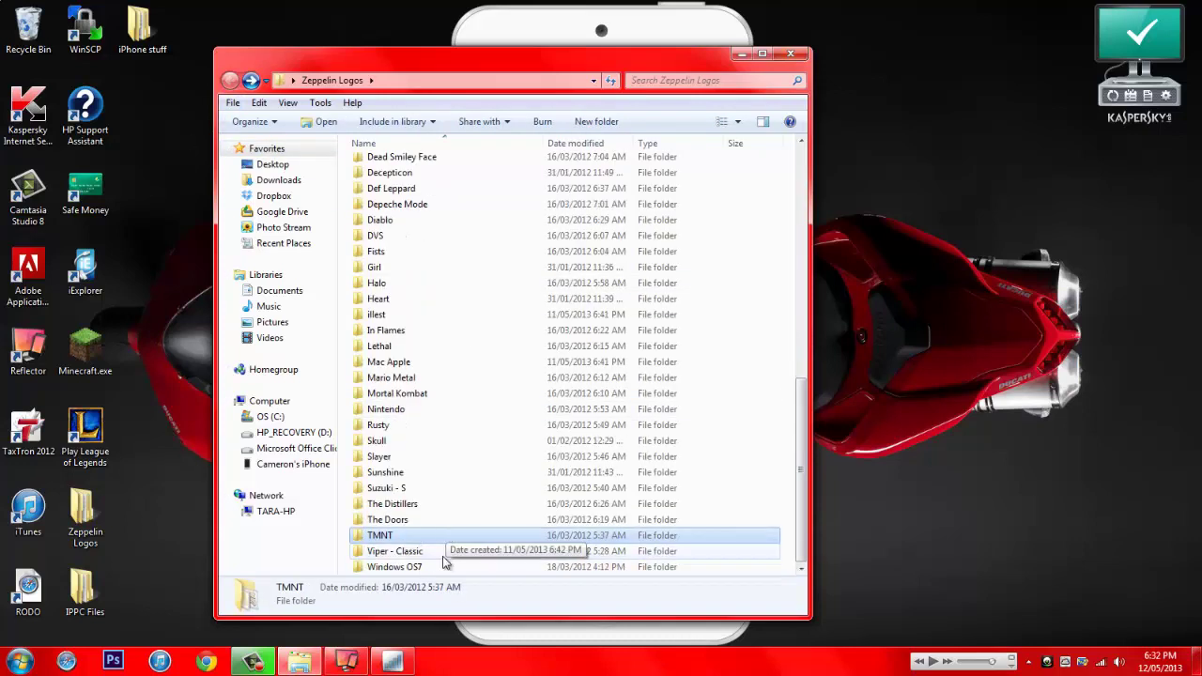
double_click(443, 556)
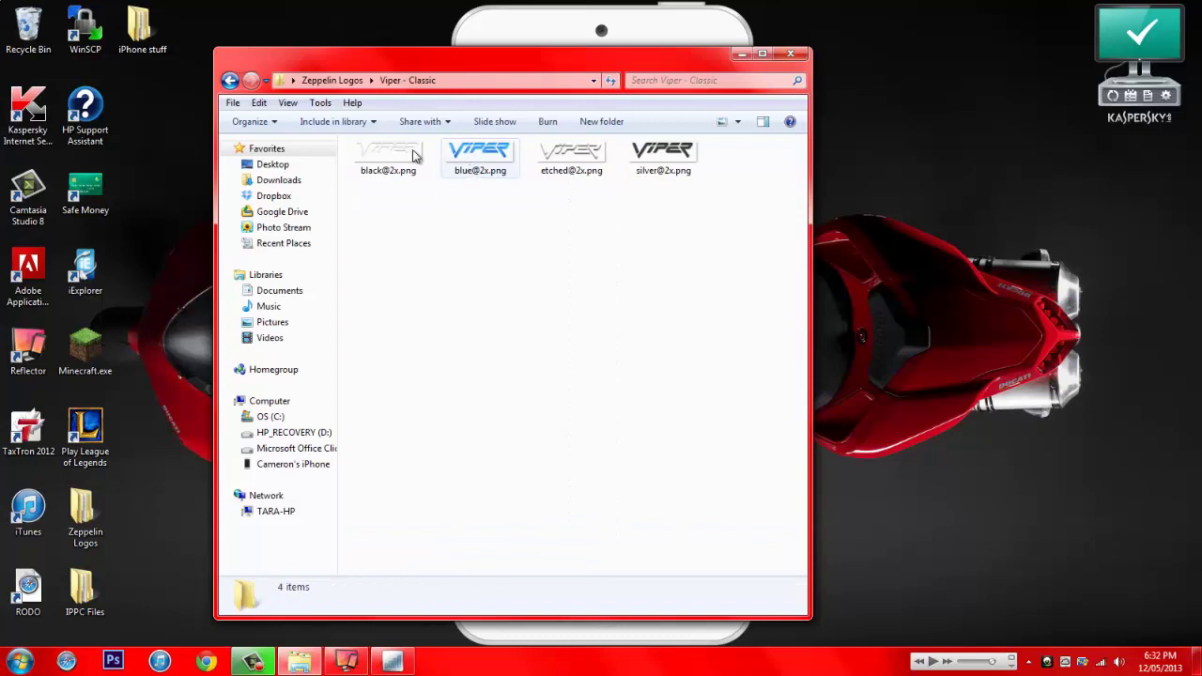
click(229, 81)
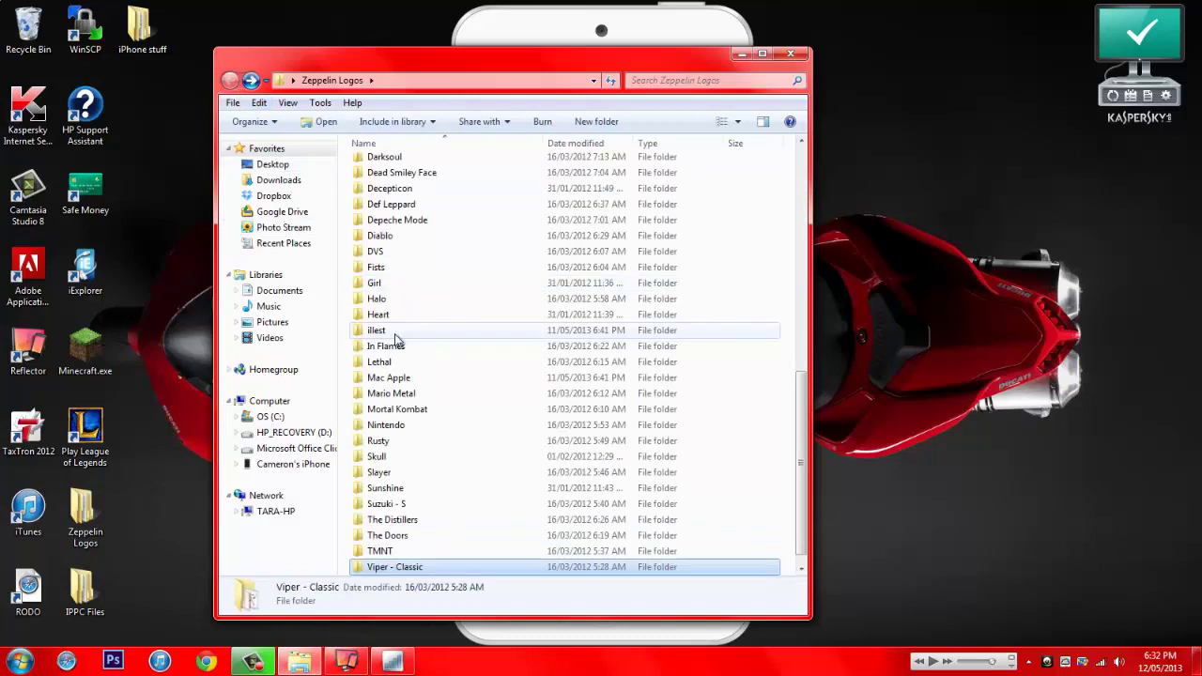
double_click(394, 334)
click(229, 81)
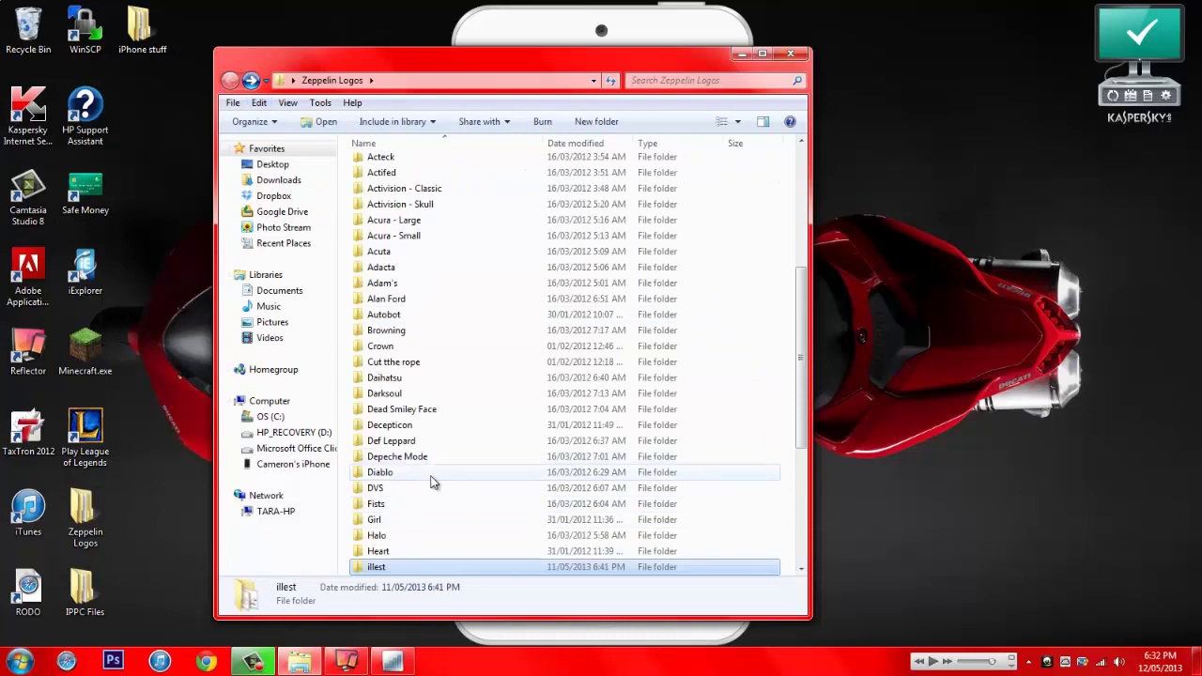
double_click(433, 482)
click(229, 81)
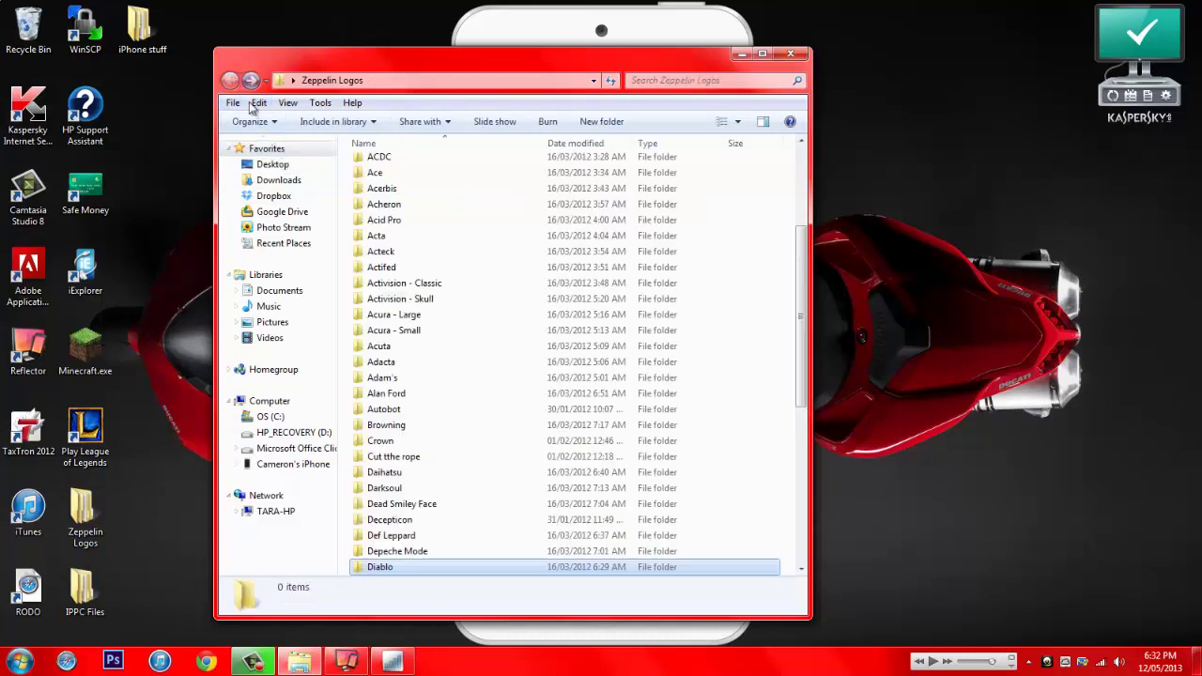
- Check the Acid Pro and 36 Crazyfists folders, then open the Cut tthe rope folder
double_click(415, 219)
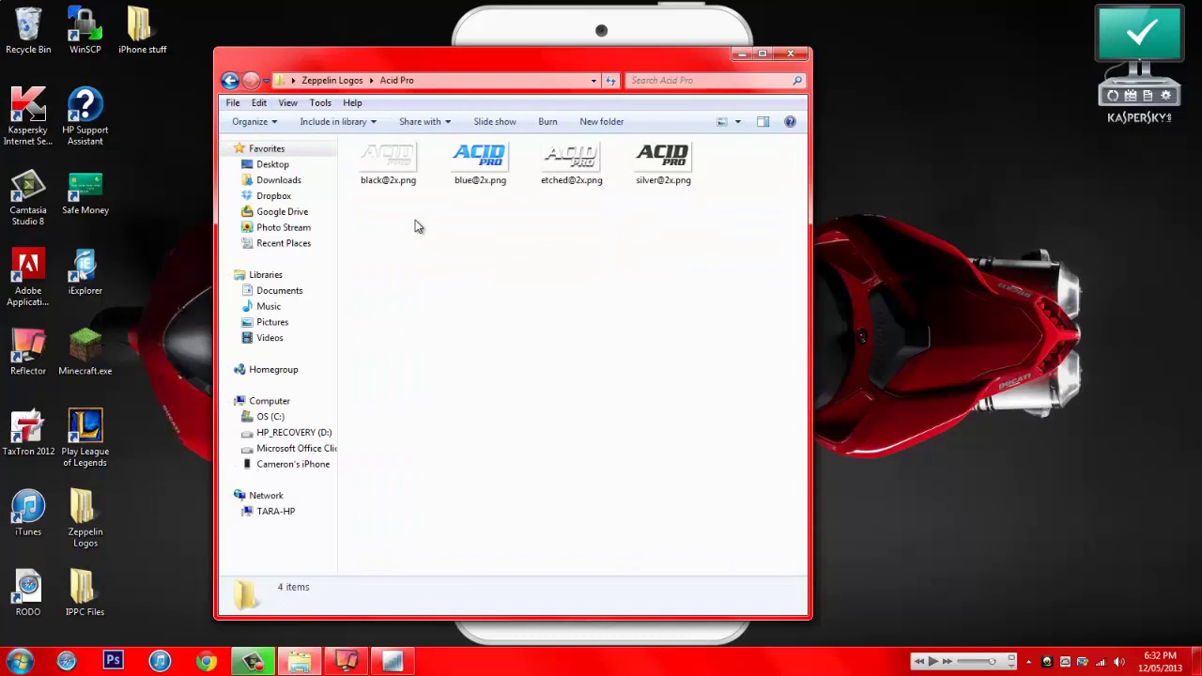
key(alt+Left)
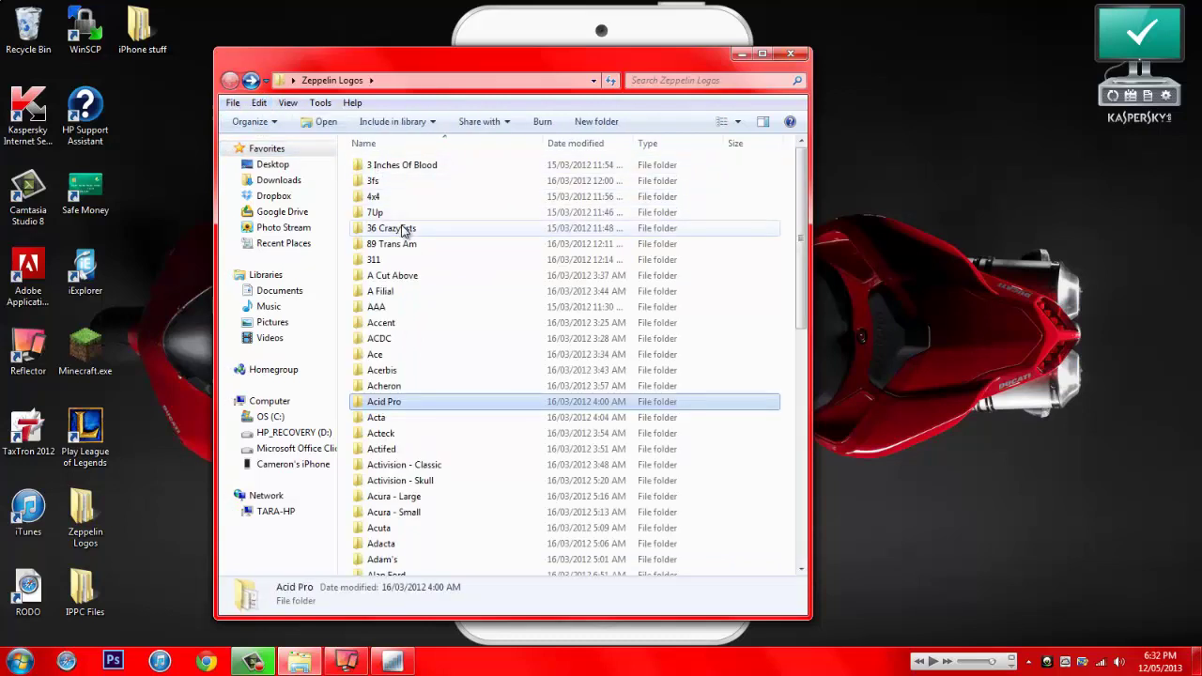
double_click(404, 230)
click(231, 84)
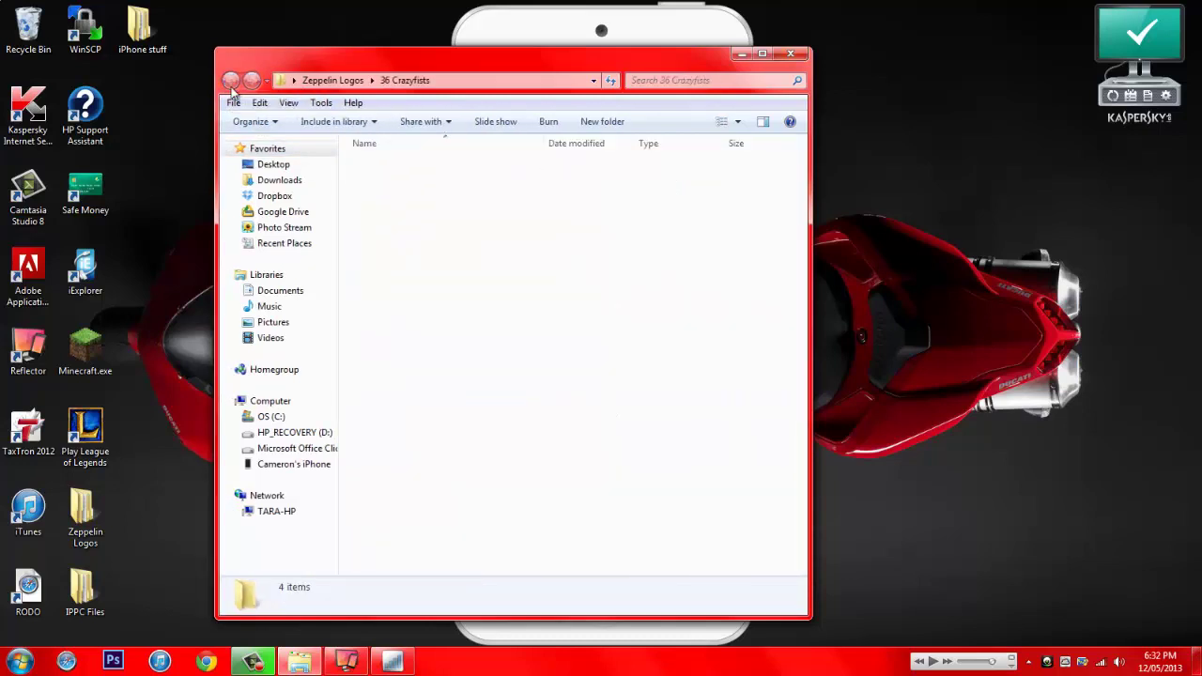
scroll(423, 512, down, 6)
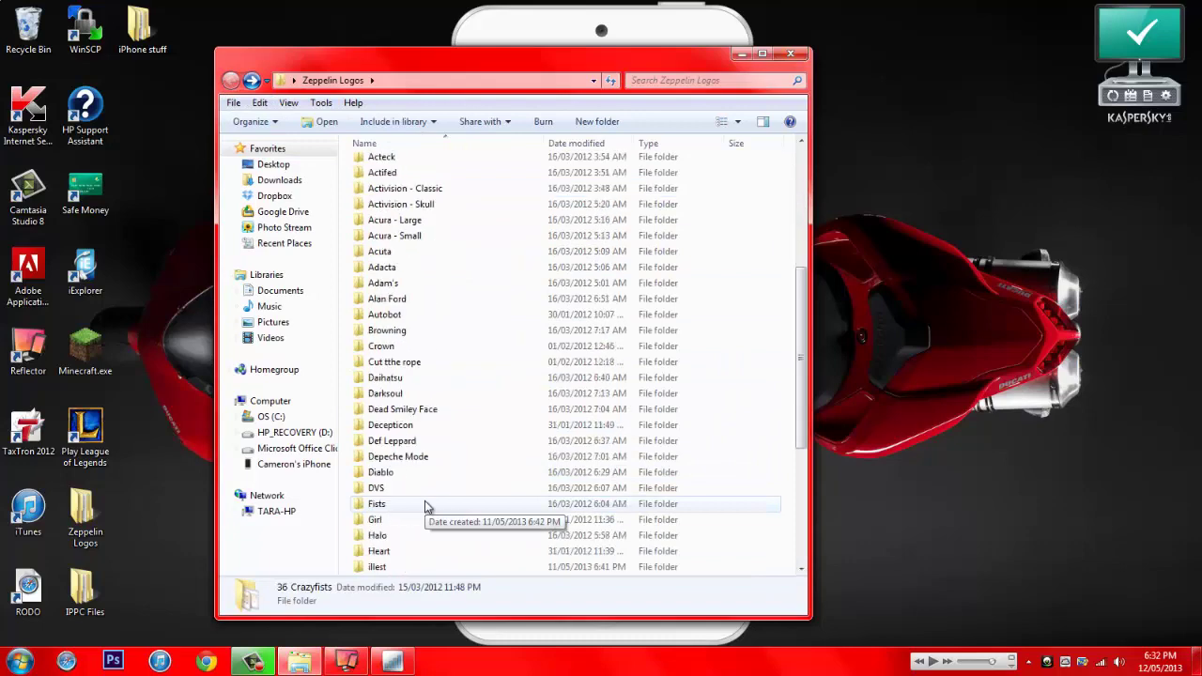
double_click(392, 363)
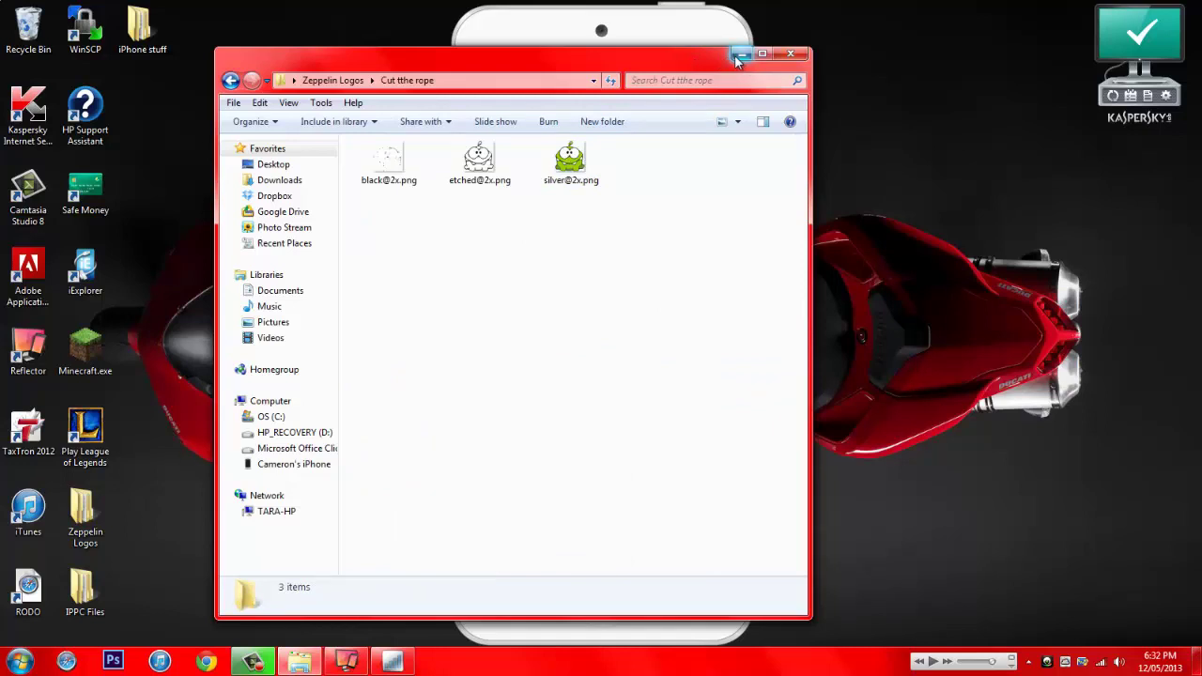
click(392, 663)
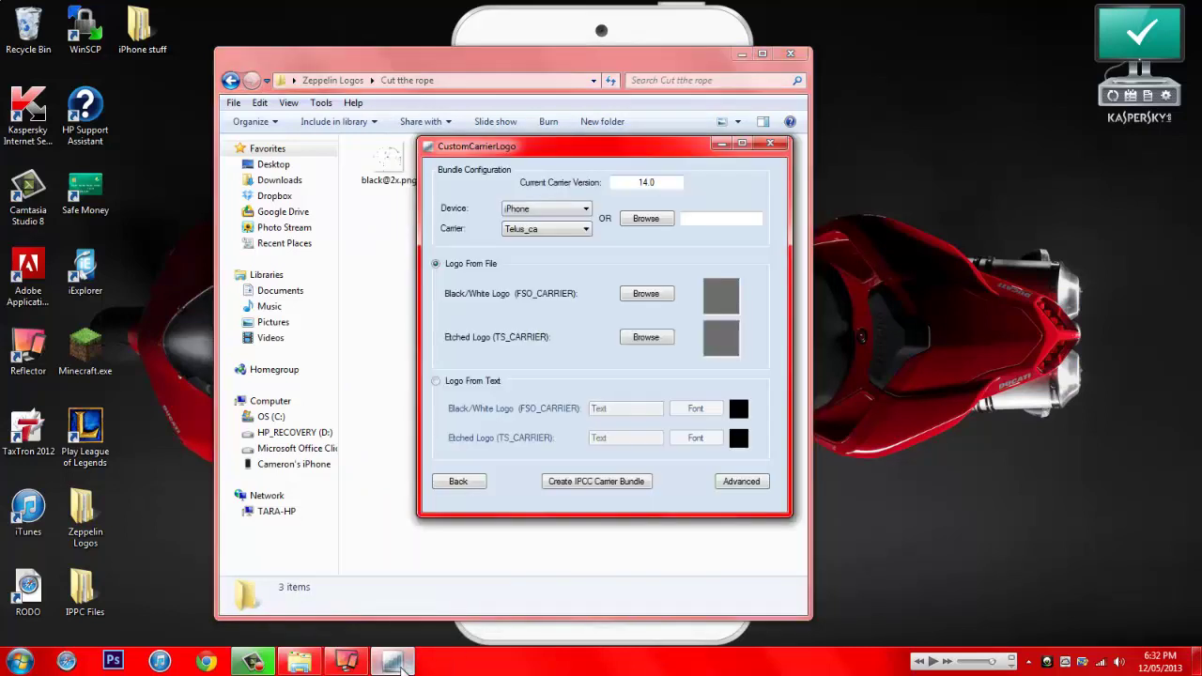
click(790, 54)
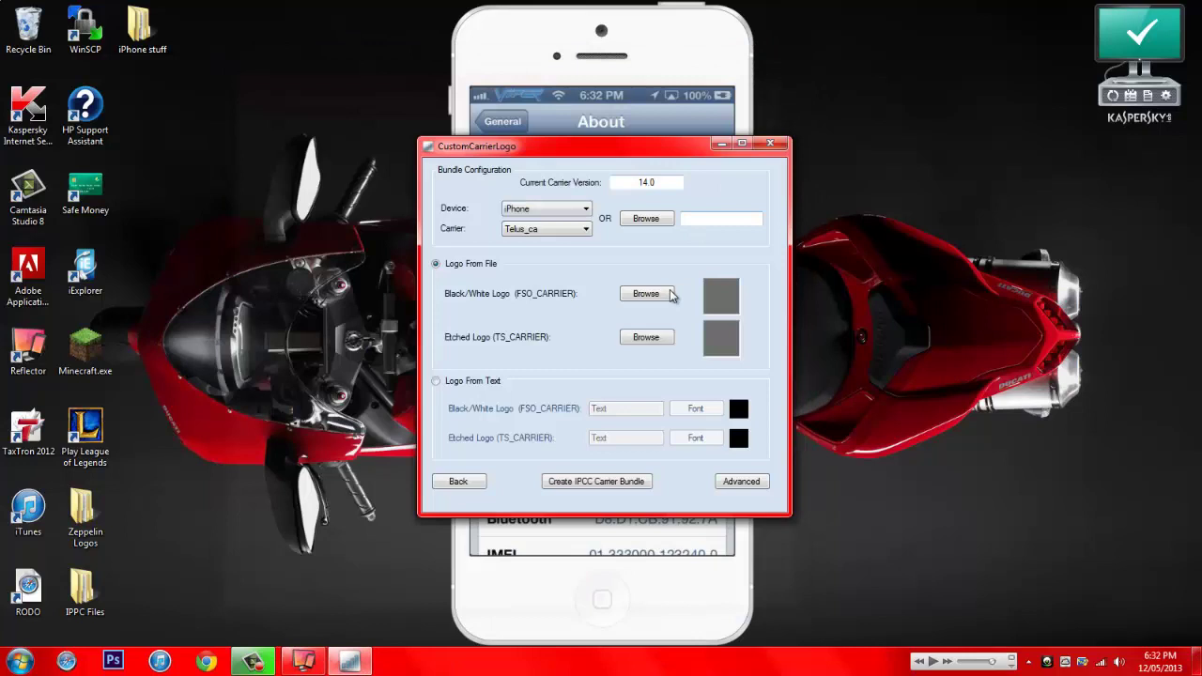
click(661, 297)
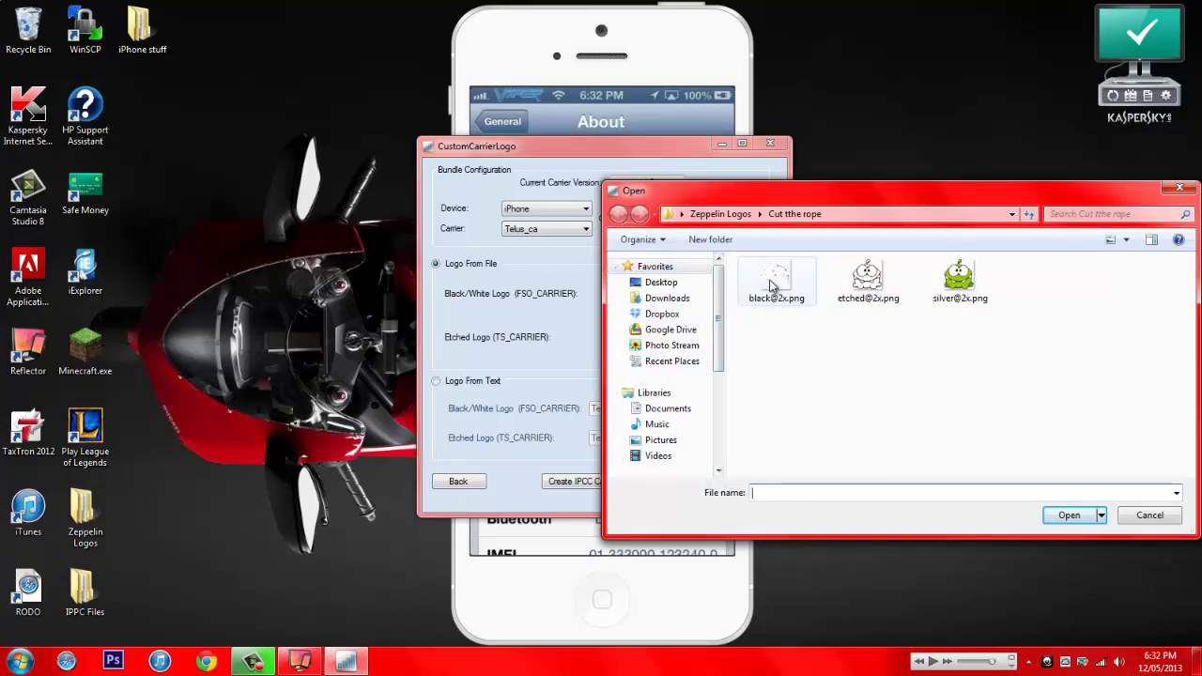
click(944, 297)
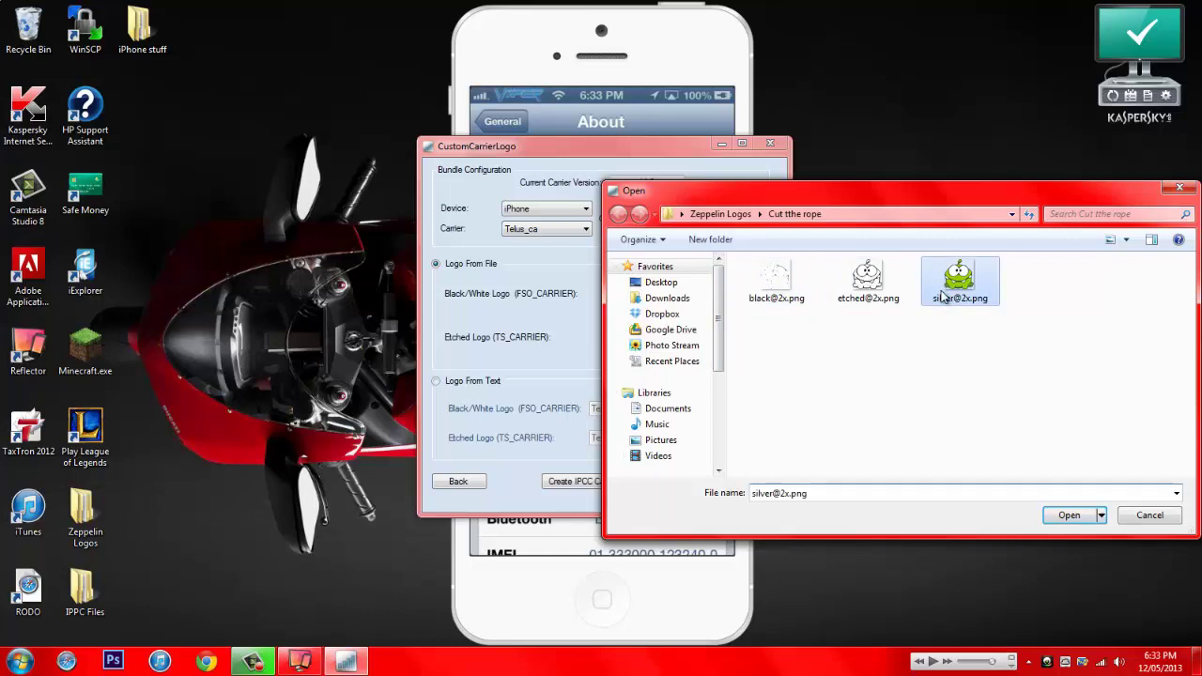
click(1067, 516)
click(671, 336)
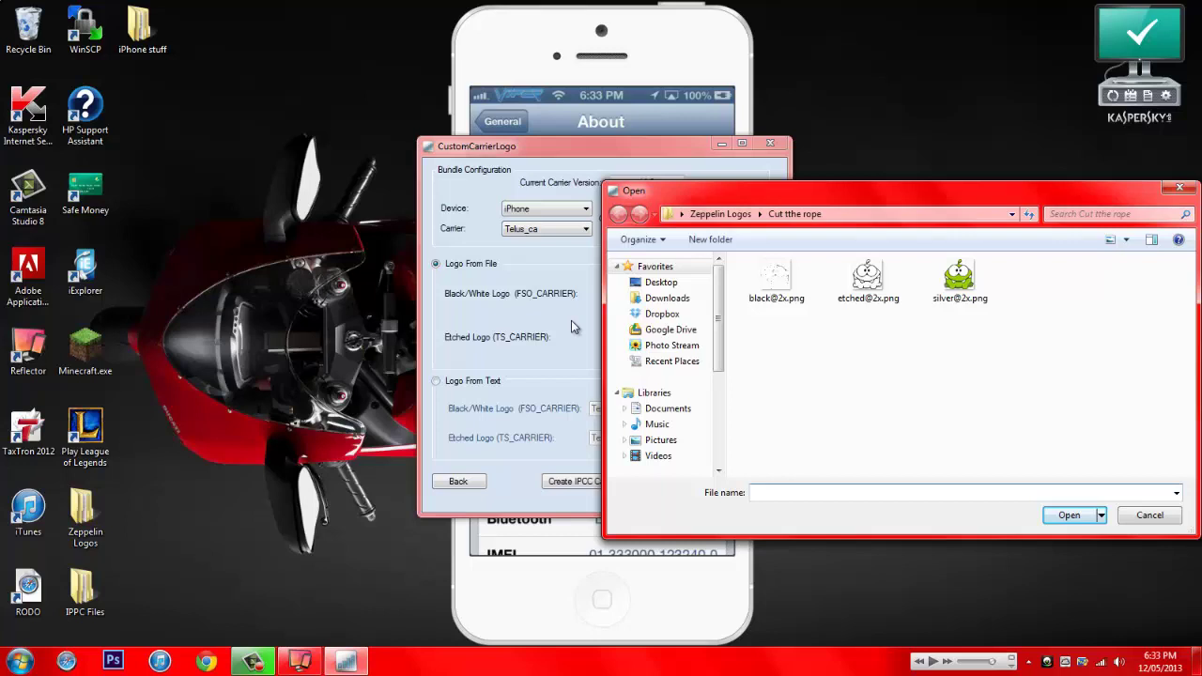
click(868, 282)
click(1061, 517)
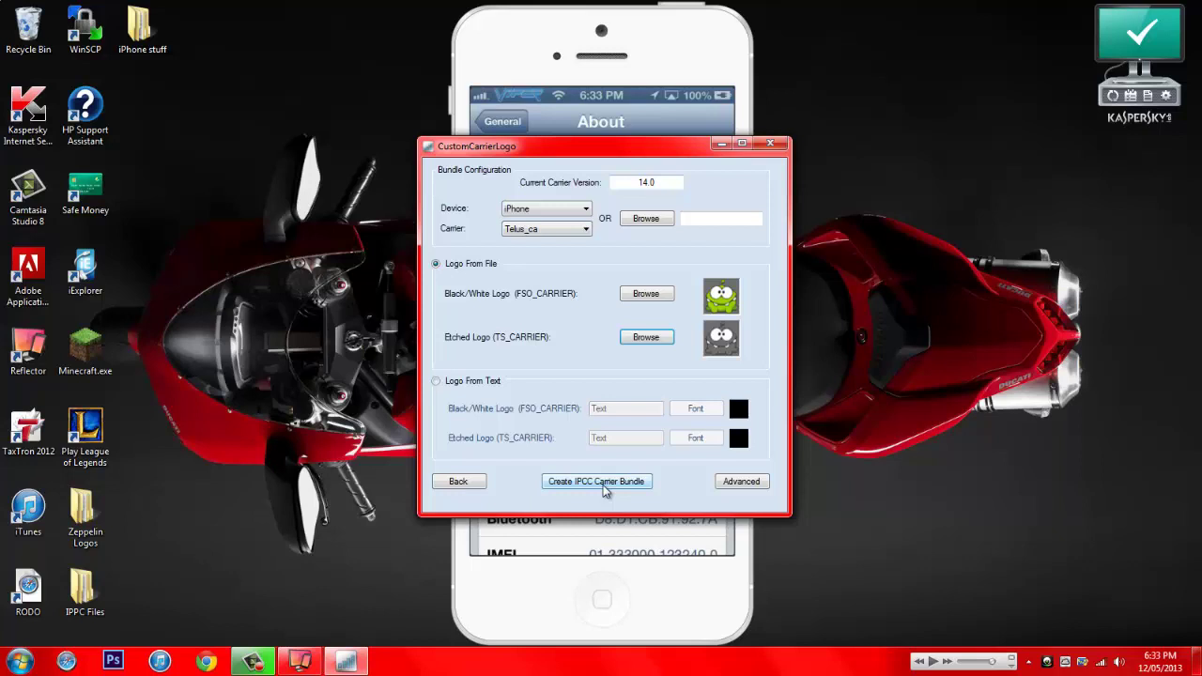
click(603, 485)
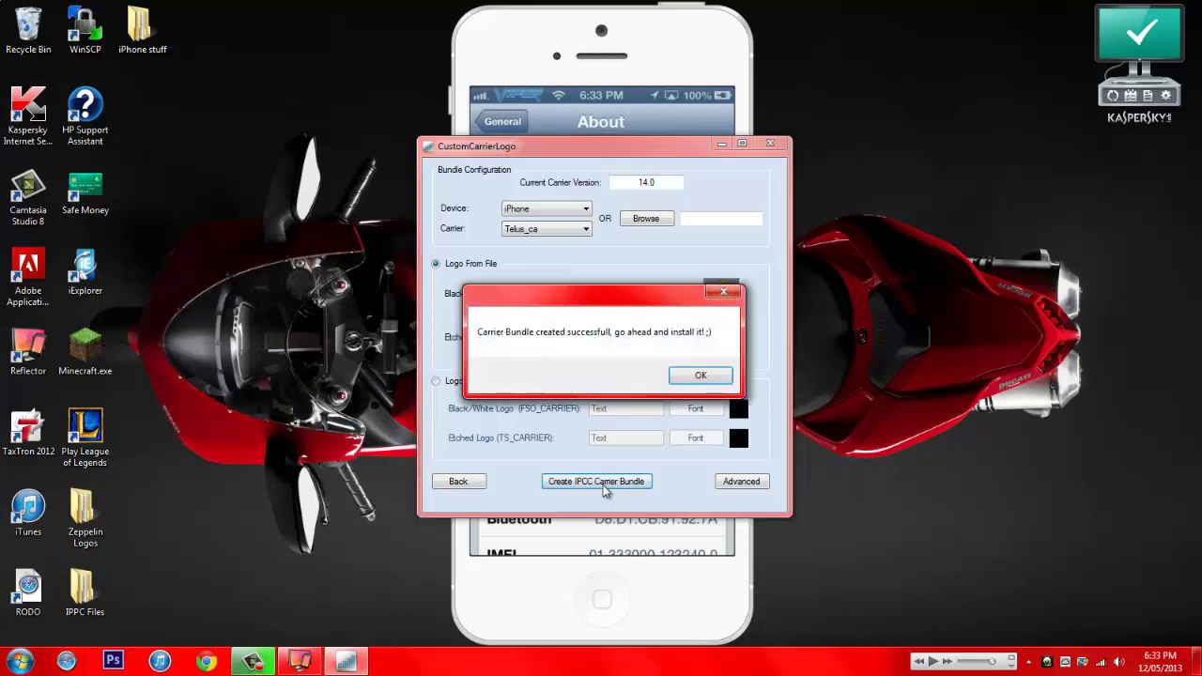
click(702, 376)
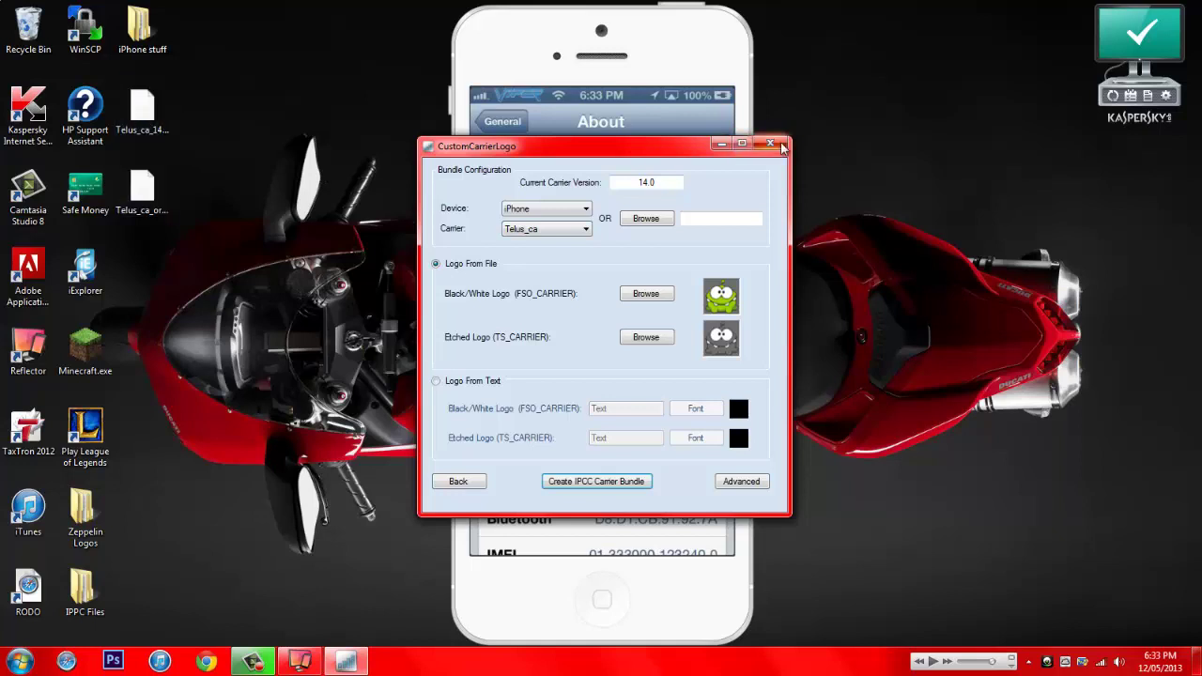
click(720, 143)
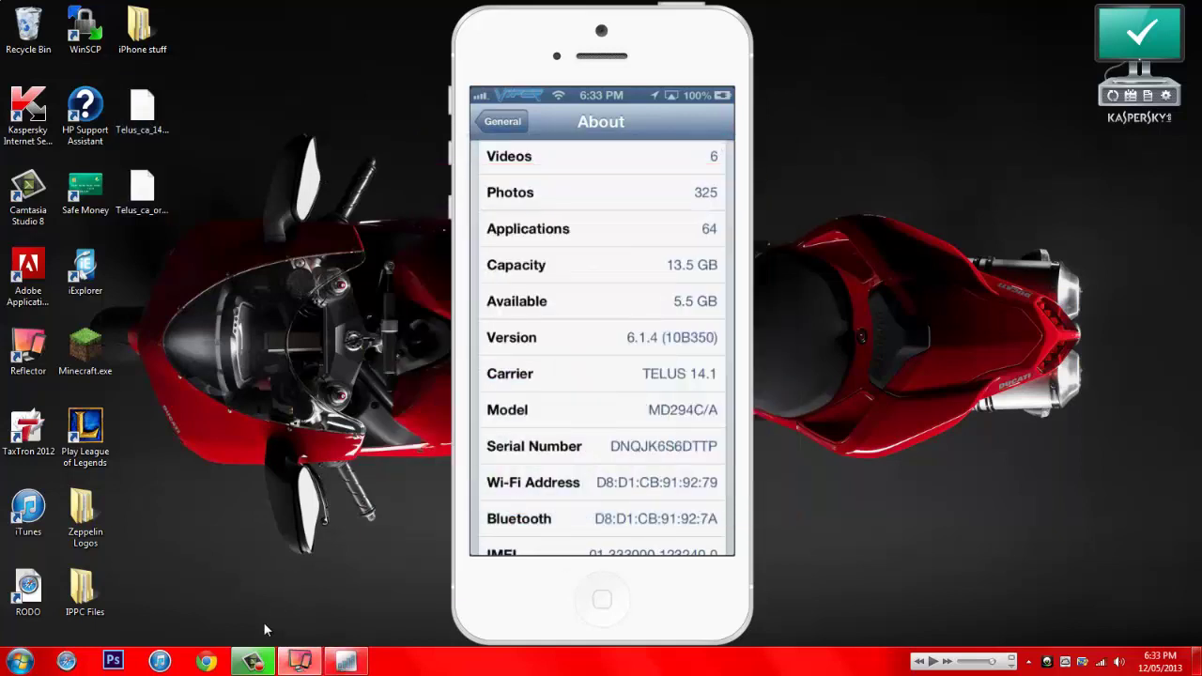
- Restore the iPhone in iTunes from the desktop's Telus_ca_14.1.ipcc carrier file
click(1014, 662)
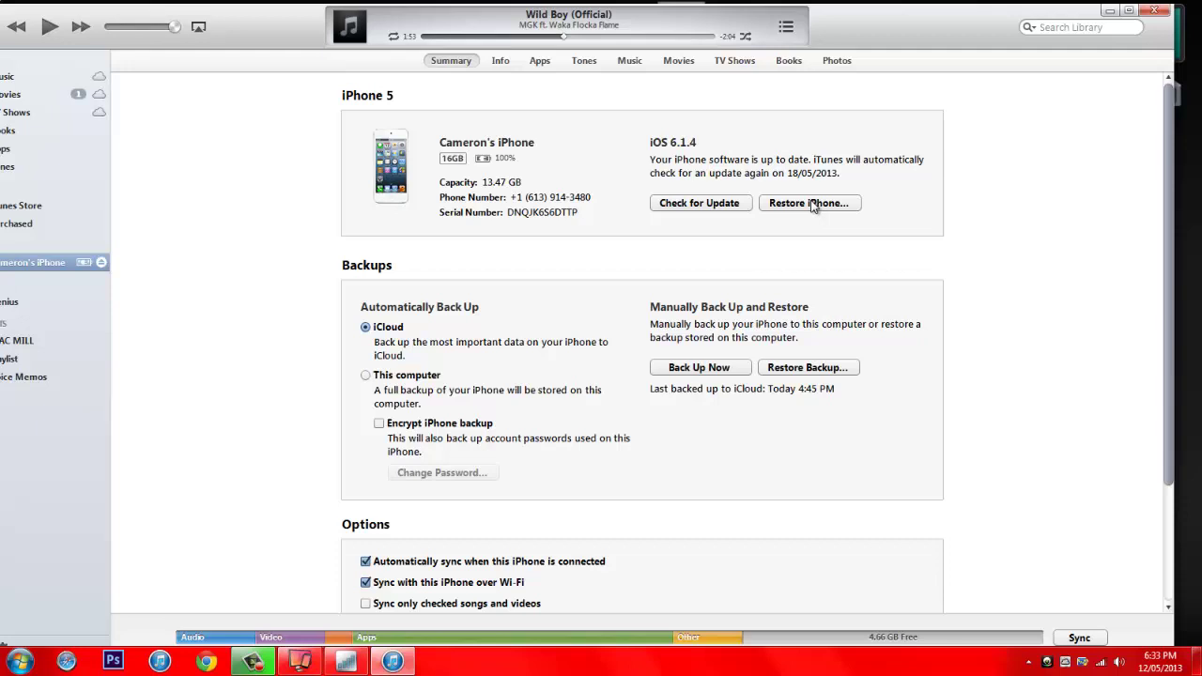
shift+click(812, 203)
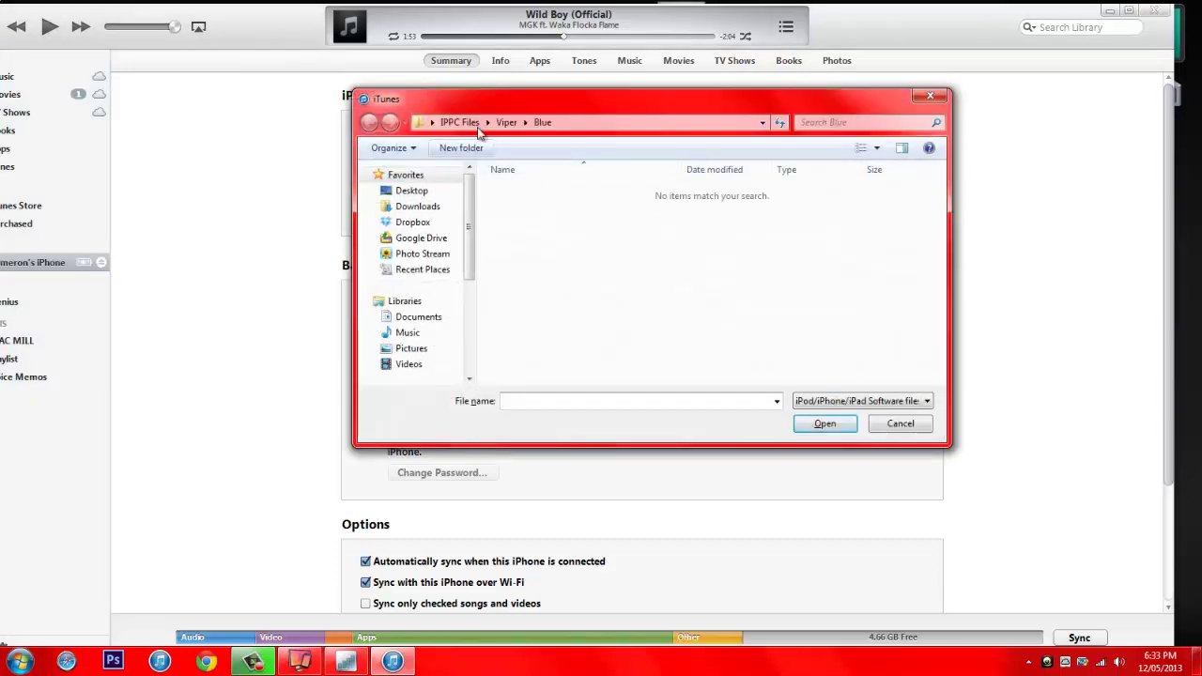
click(412, 191)
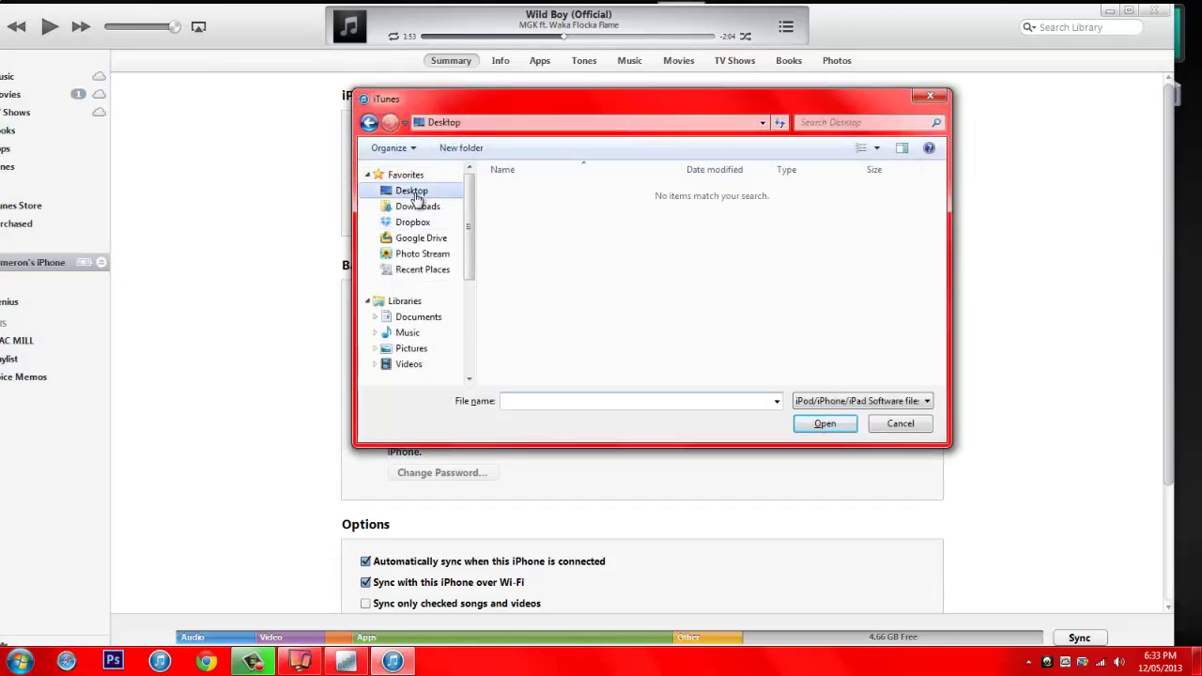
click(889, 404)
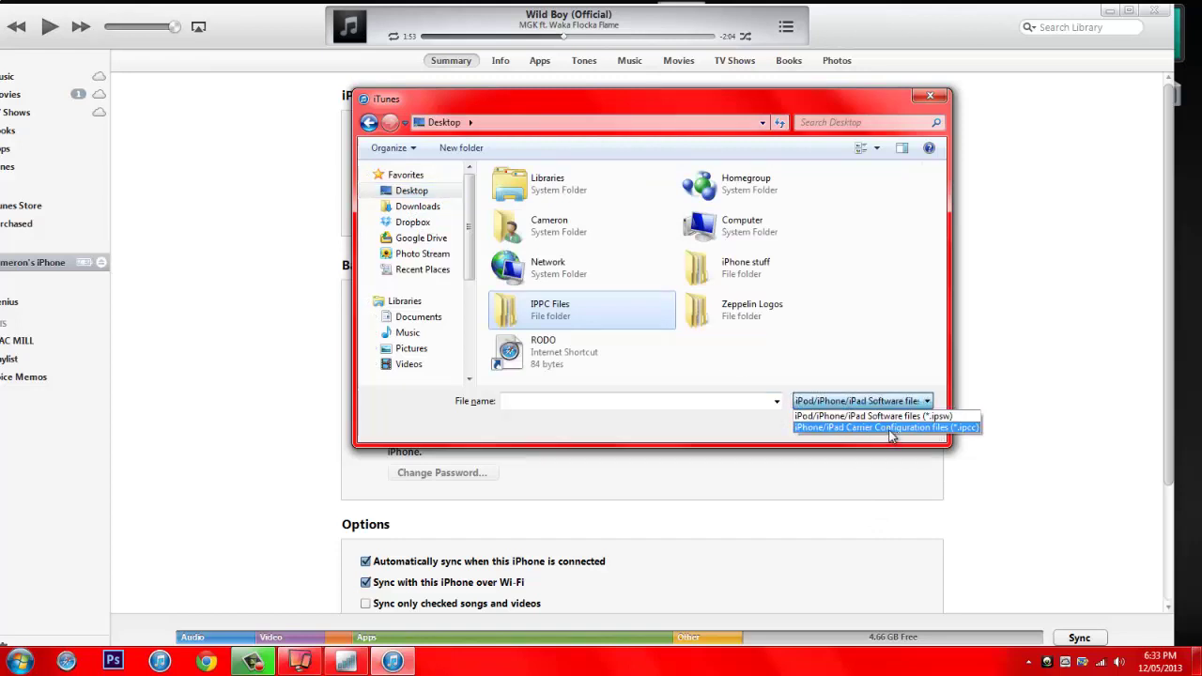
click(890, 428)
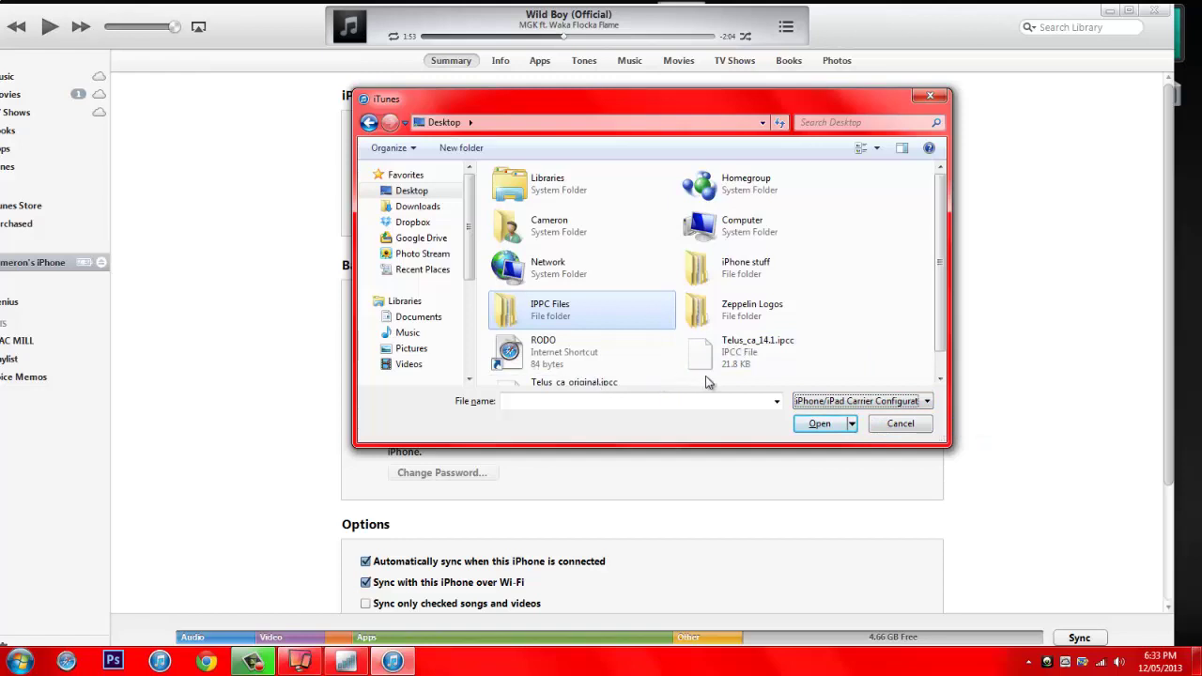
click(747, 361)
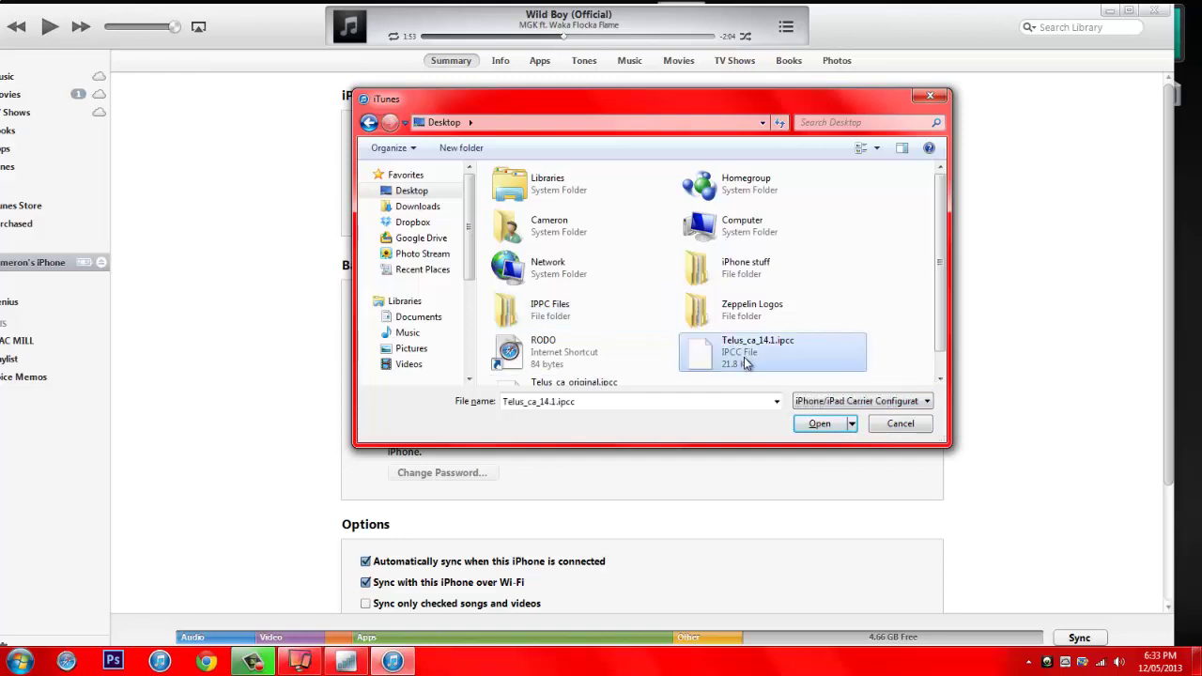
click(817, 425)
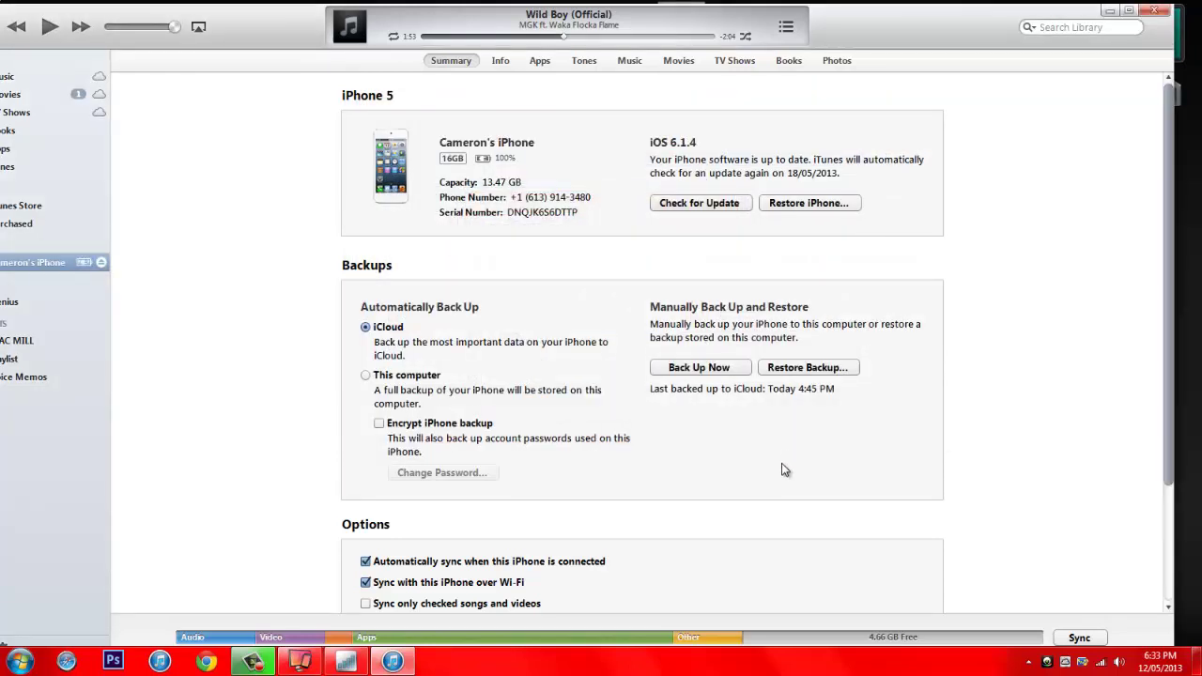
- Minimize iTunes to view the mirrored home screen's new green frog carrier logo
click(1109, 10)
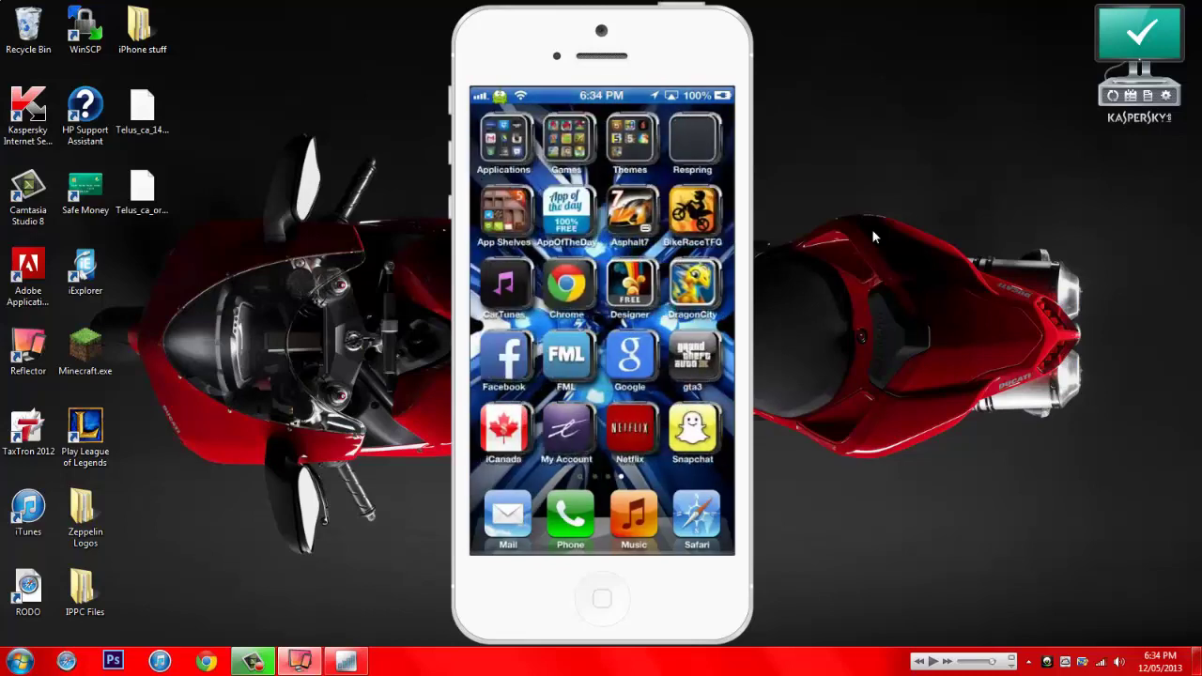
click(365, 664)
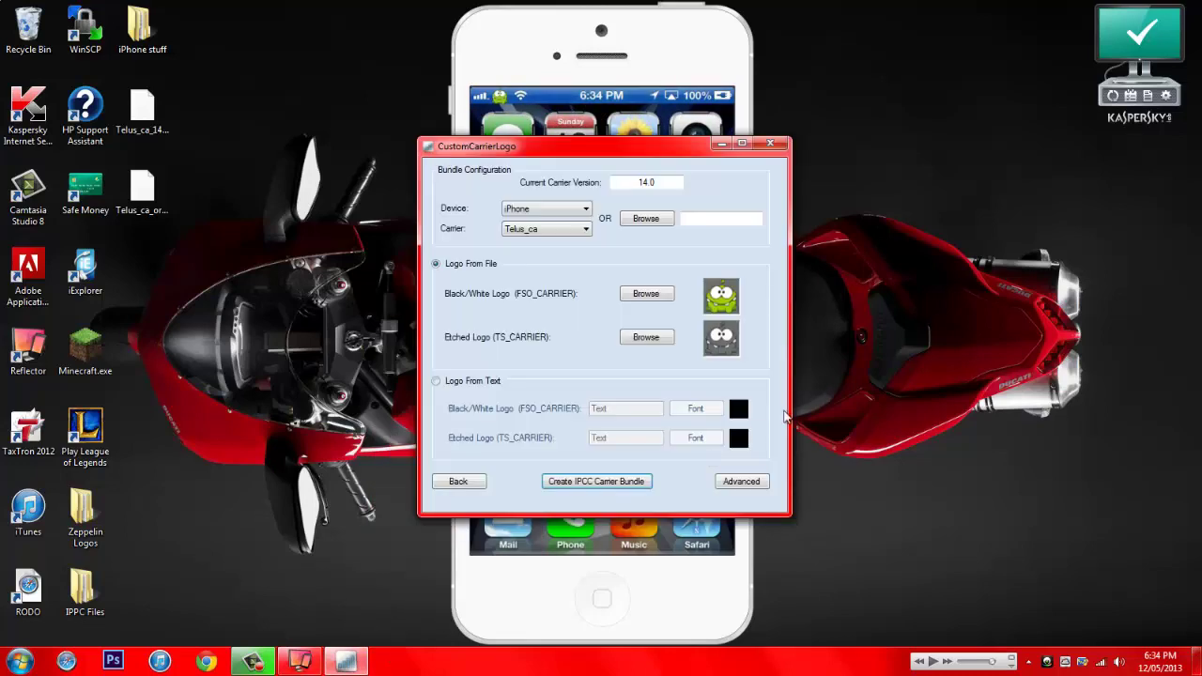
click(665, 348)
click(964, 277)
click(1074, 524)
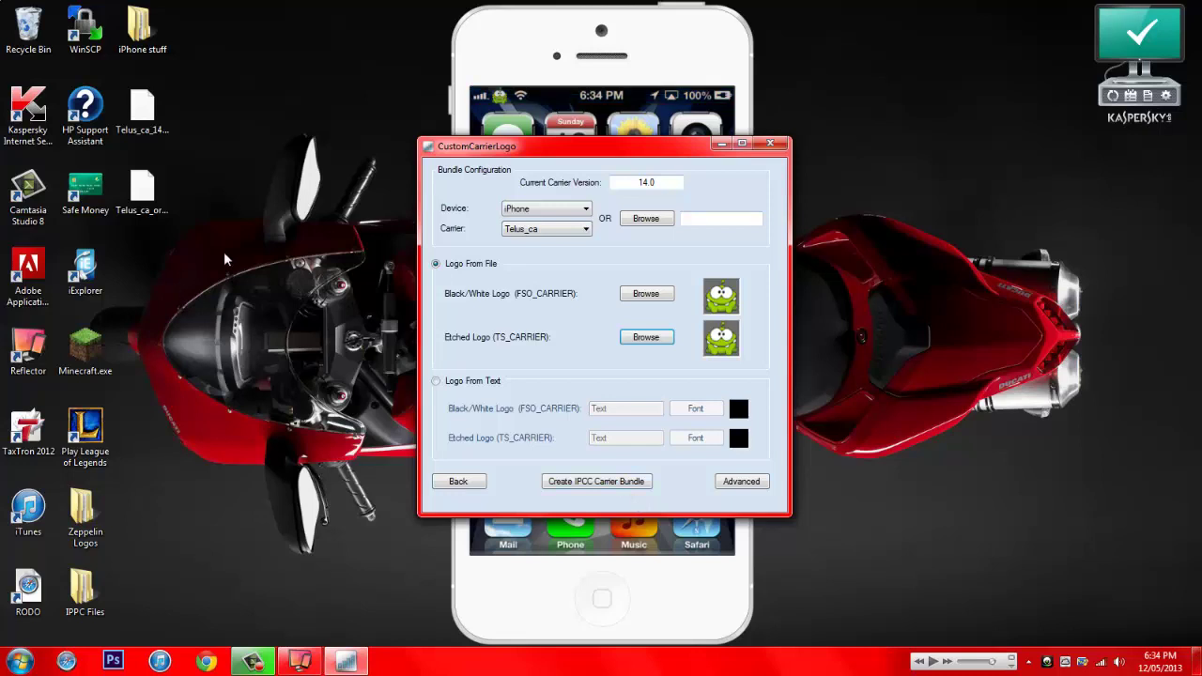
- Delete the old Telus_ca desktop files and rebuild the IPCC carrier bundle
drag(228, 236, 113, 83)
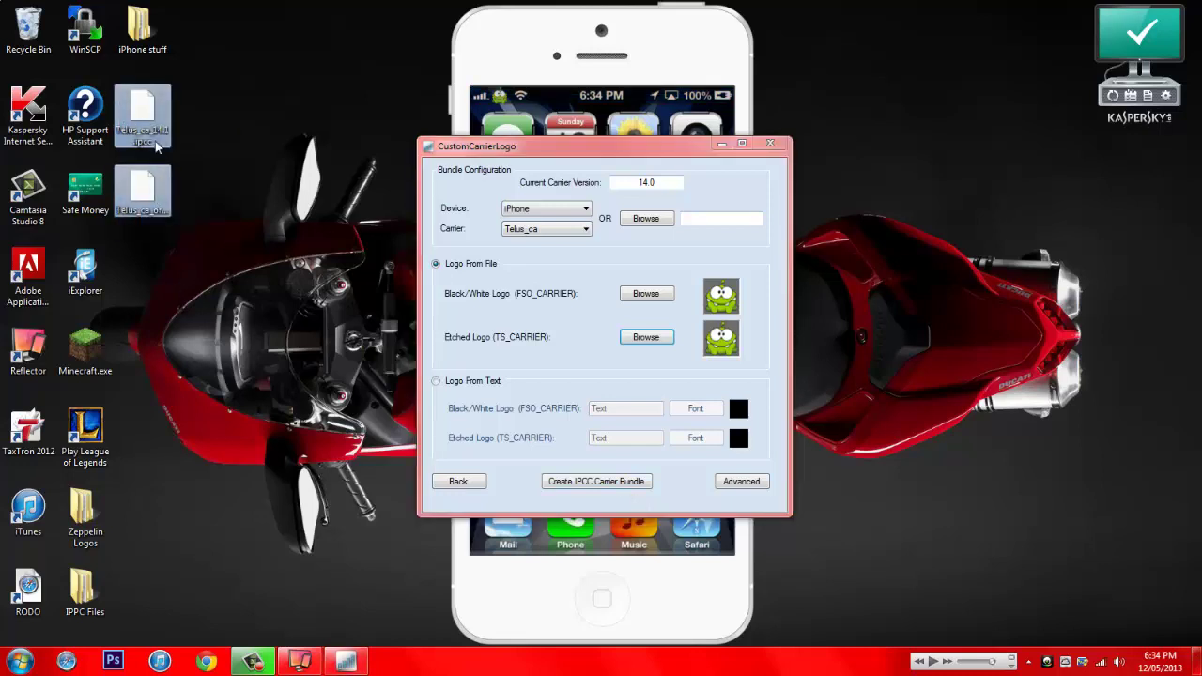
right_click(158, 146)
click(207, 366)
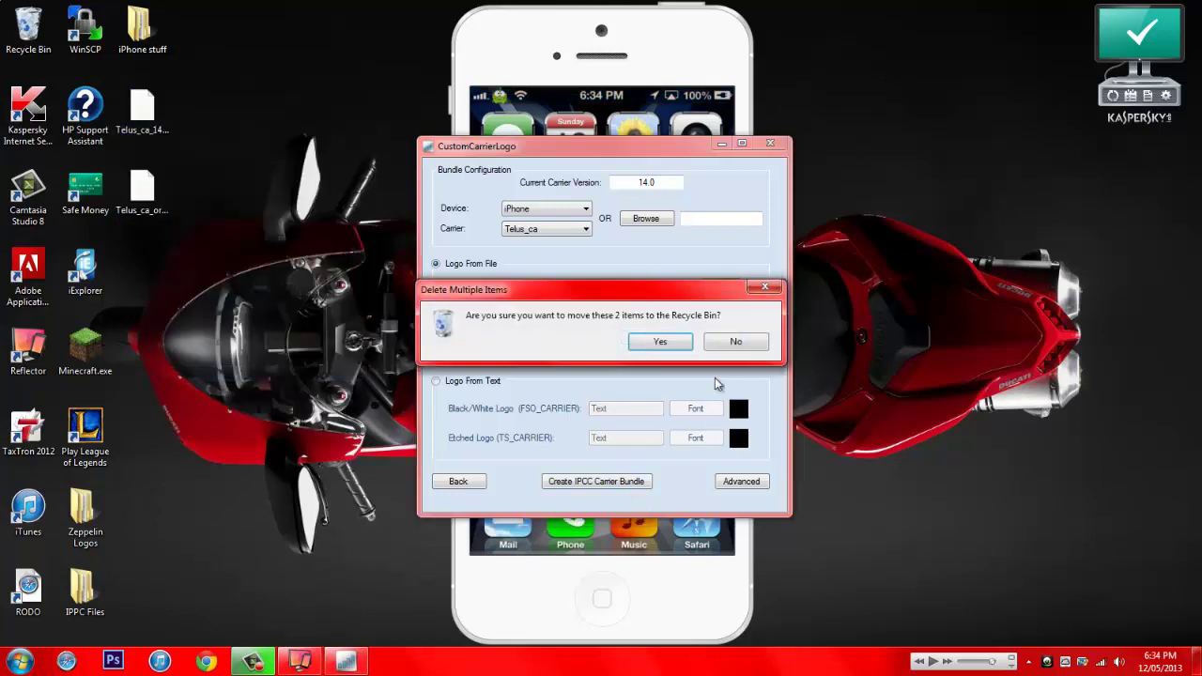
click(660, 342)
click(629, 482)
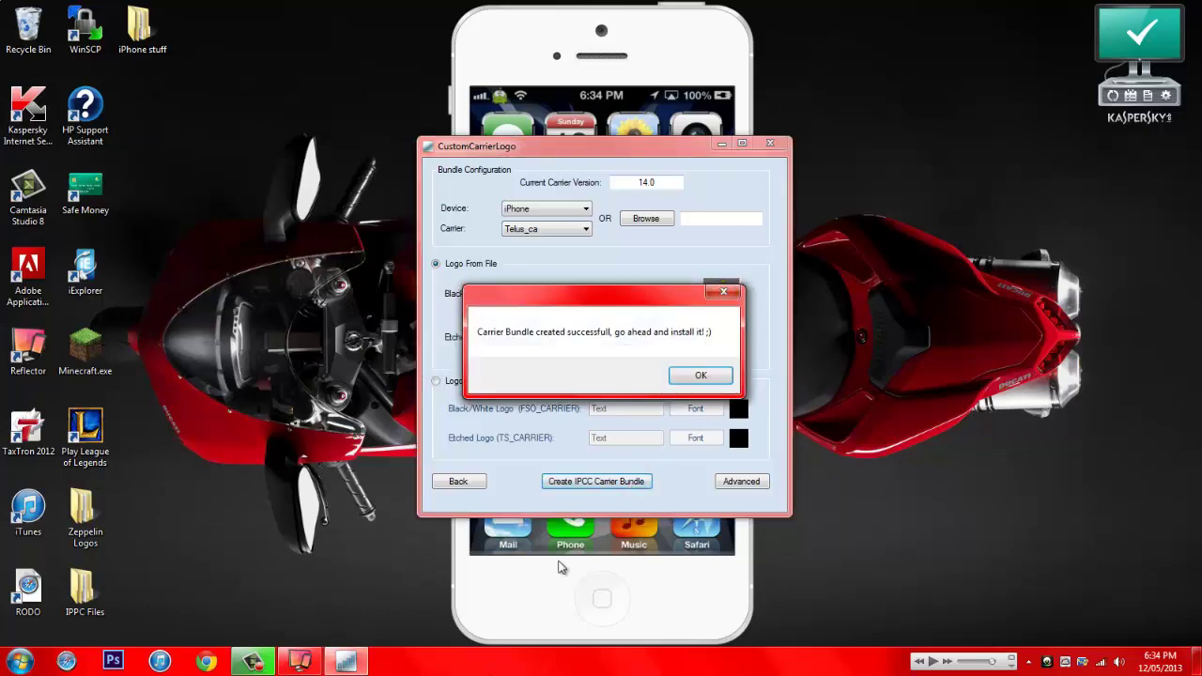
click(695, 376)
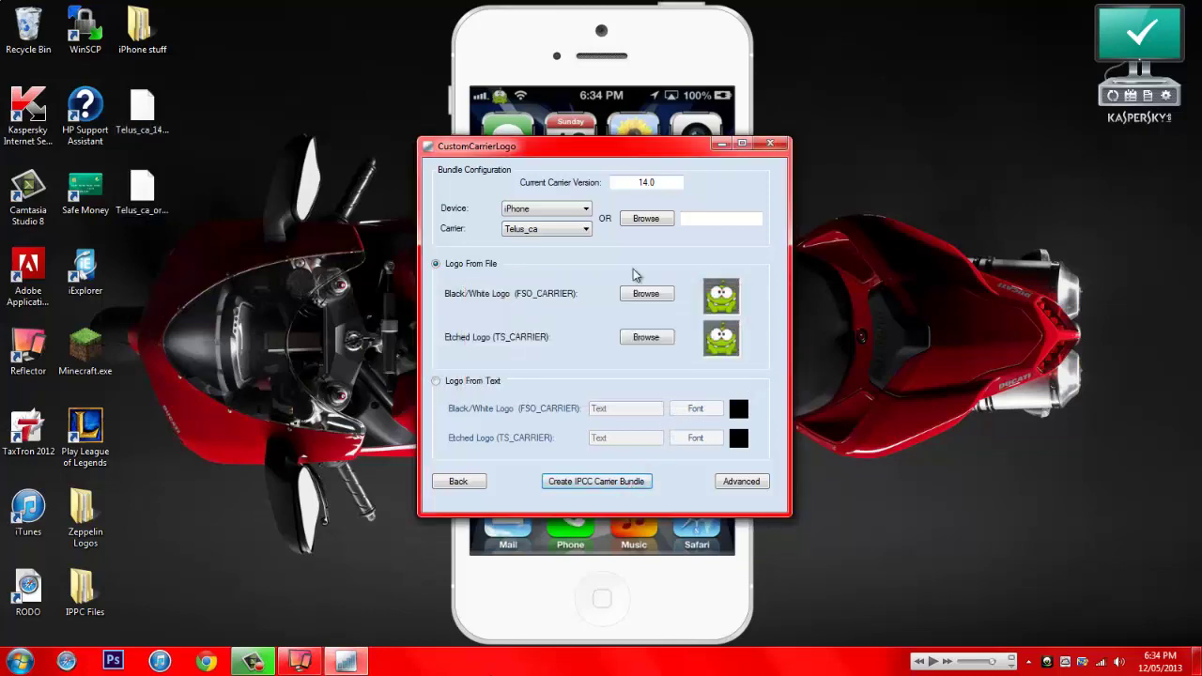
click(770, 144)
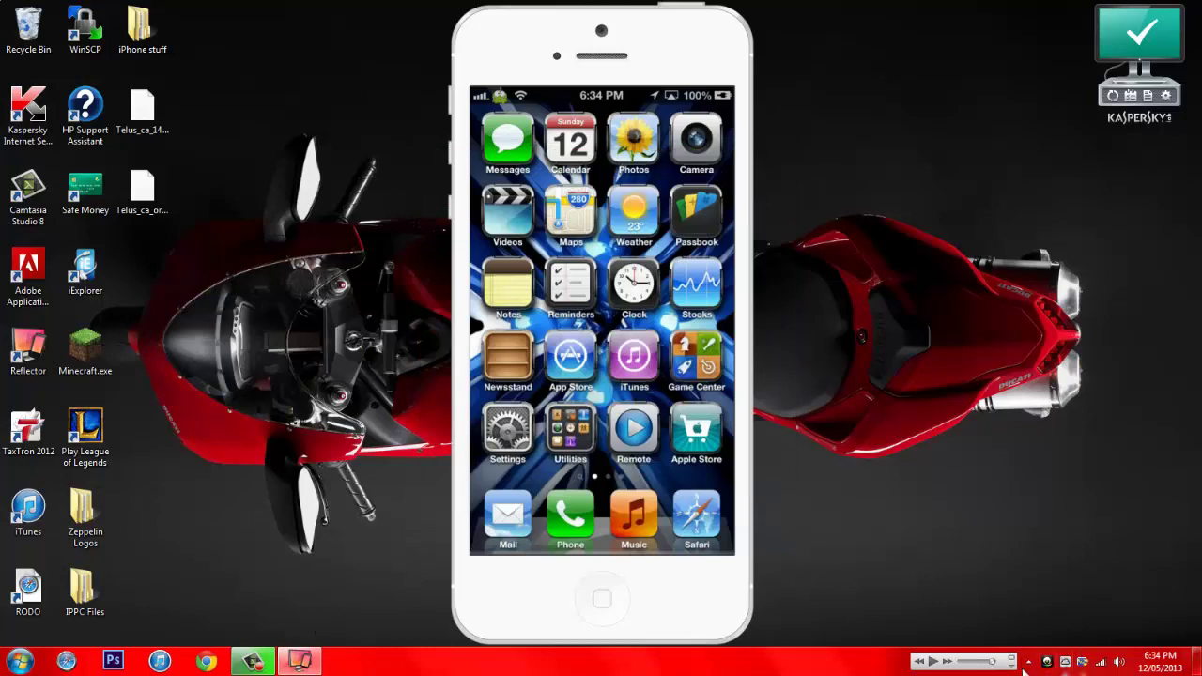
- Restore the iPhone in iTunes from the rebuilt Telus_ca_14.1.ipcc carrier file
click(1013, 662)
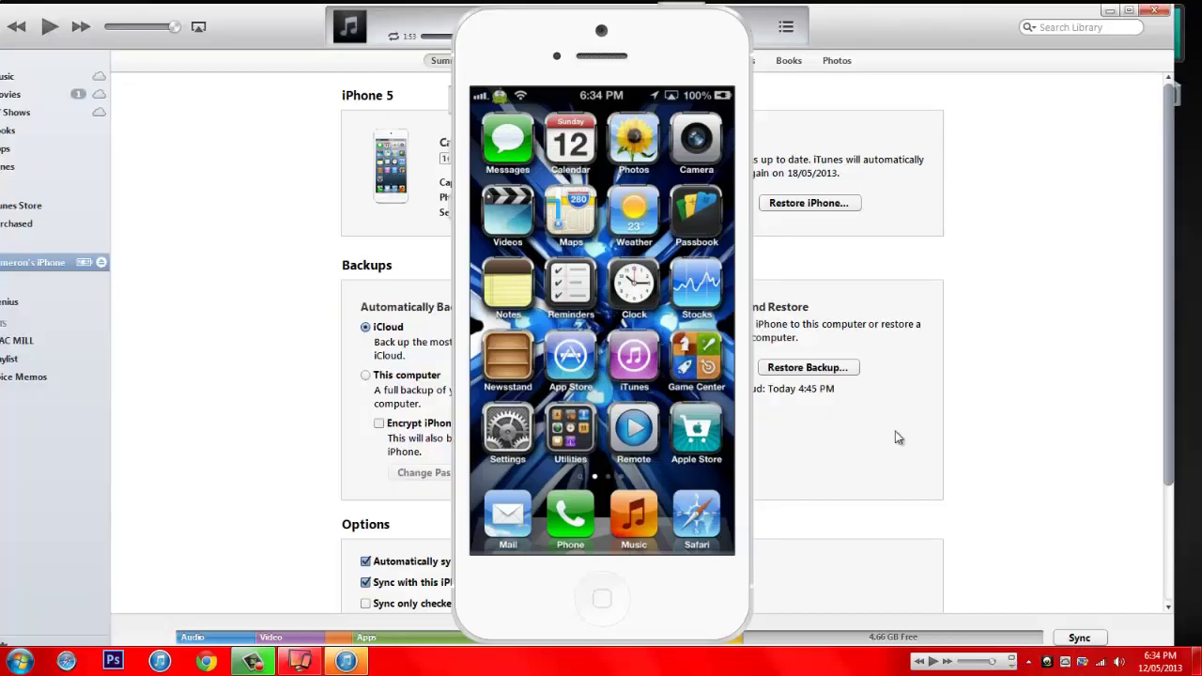
shift+click(847, 204)
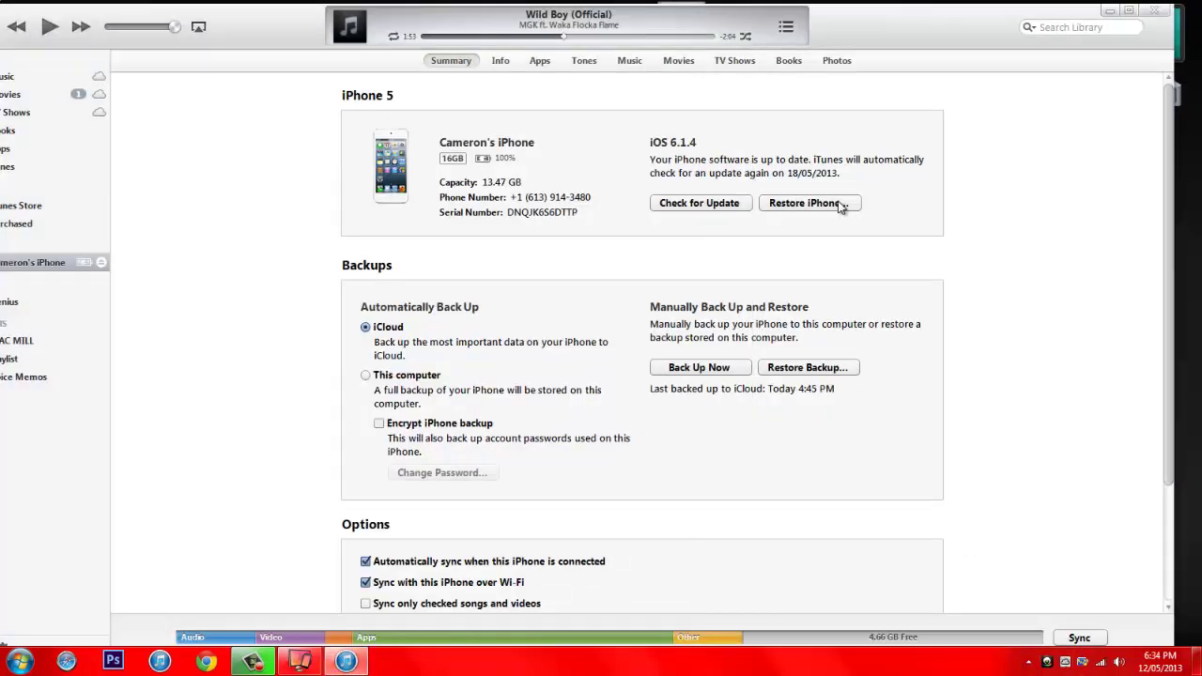
click(814, 411)
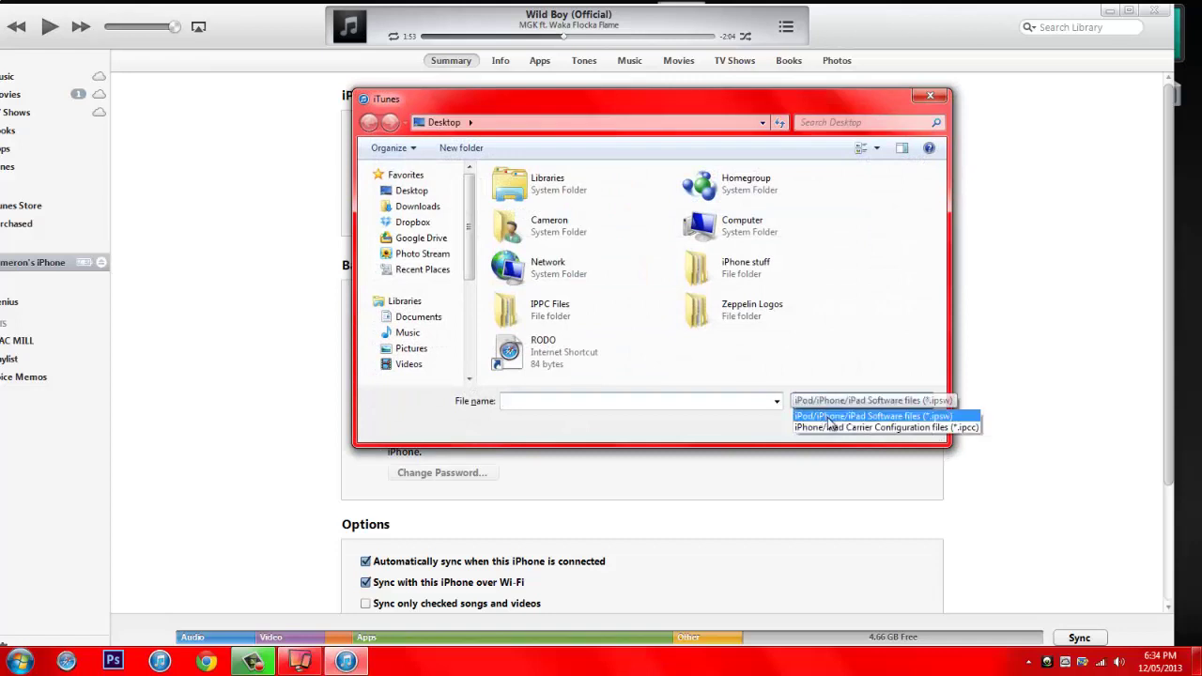
click(832, 427)
click(733, 355)
click(807, 423)
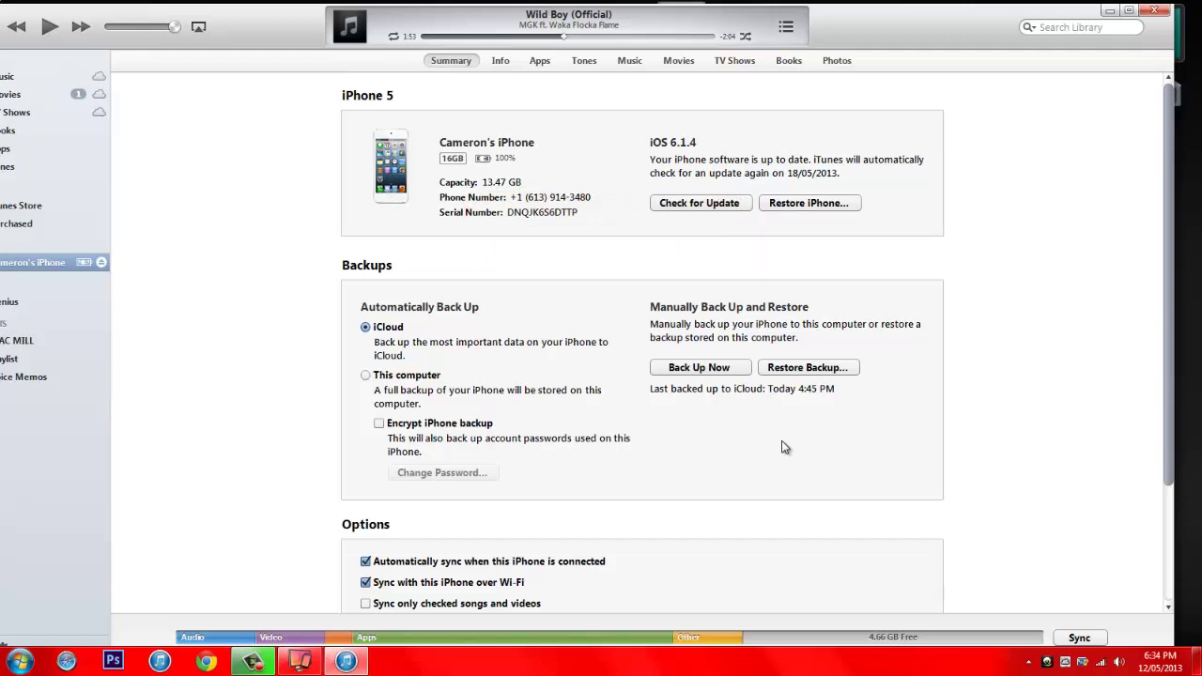
- Hide iTunes and delete both Telus_ca files from the desktop to the Recycle Bin
click(1108, 11)
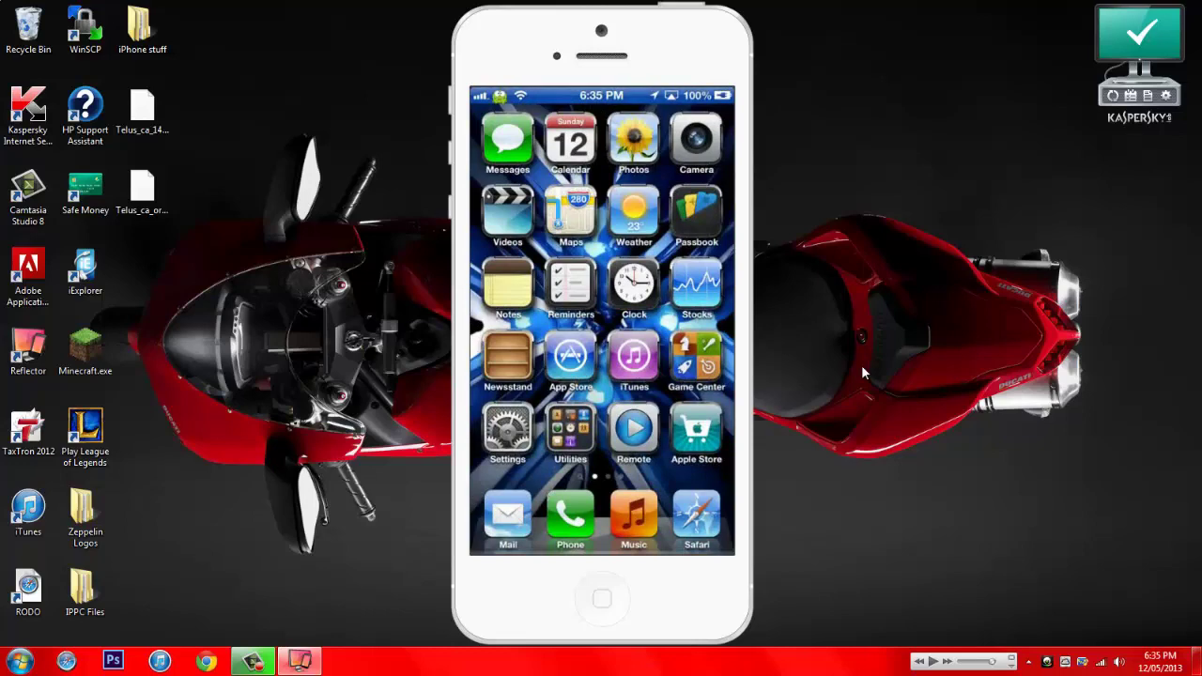
drag(218, 231, 115, 88)
right_click(142, 116)
click(225, 357)
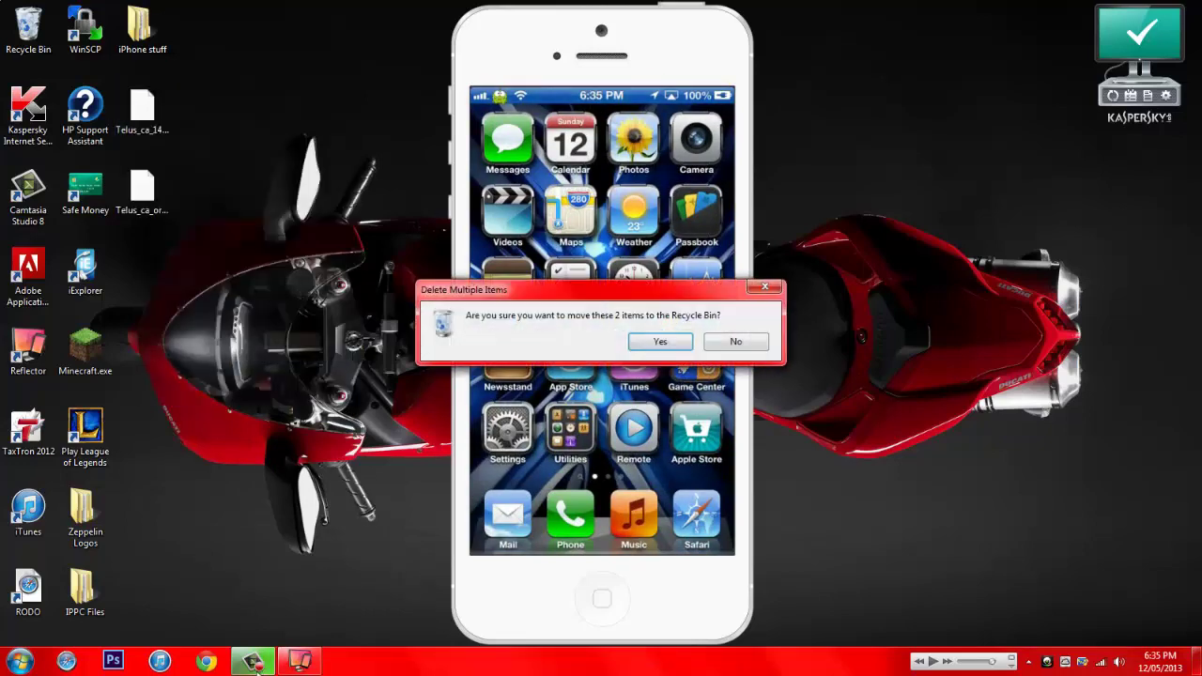
click(661, 343)
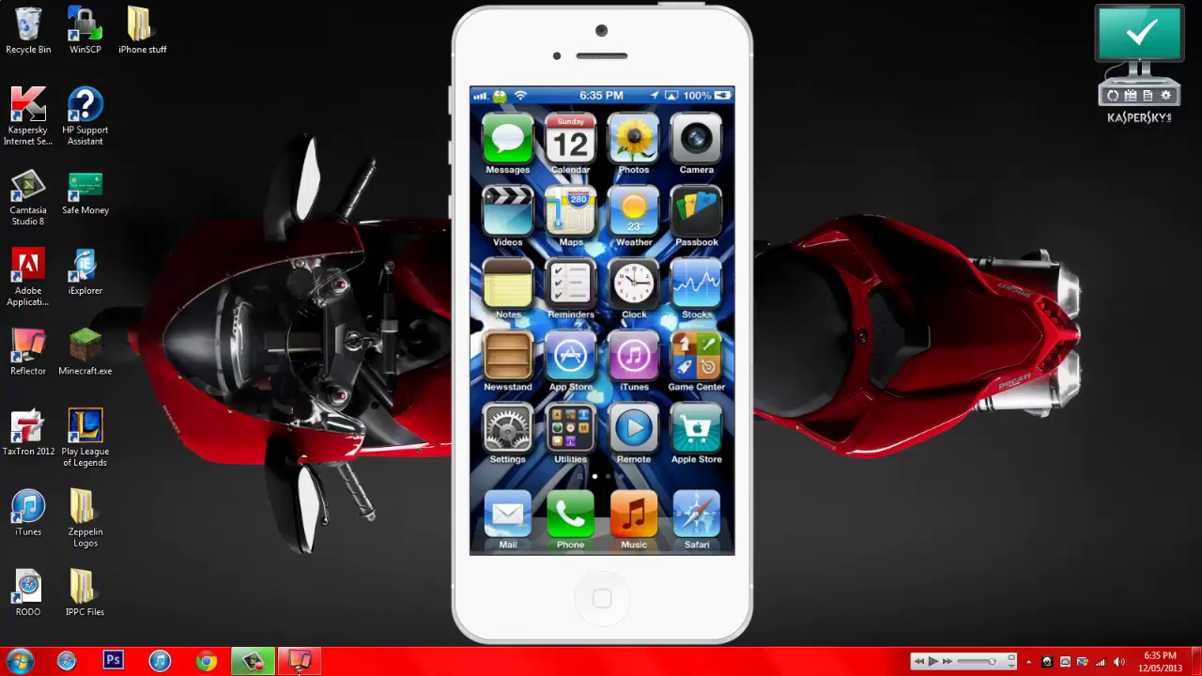
- Start a Shift-click Restore iPhone from the summary and cancel the backup prompt
mouse_move(298, 663)
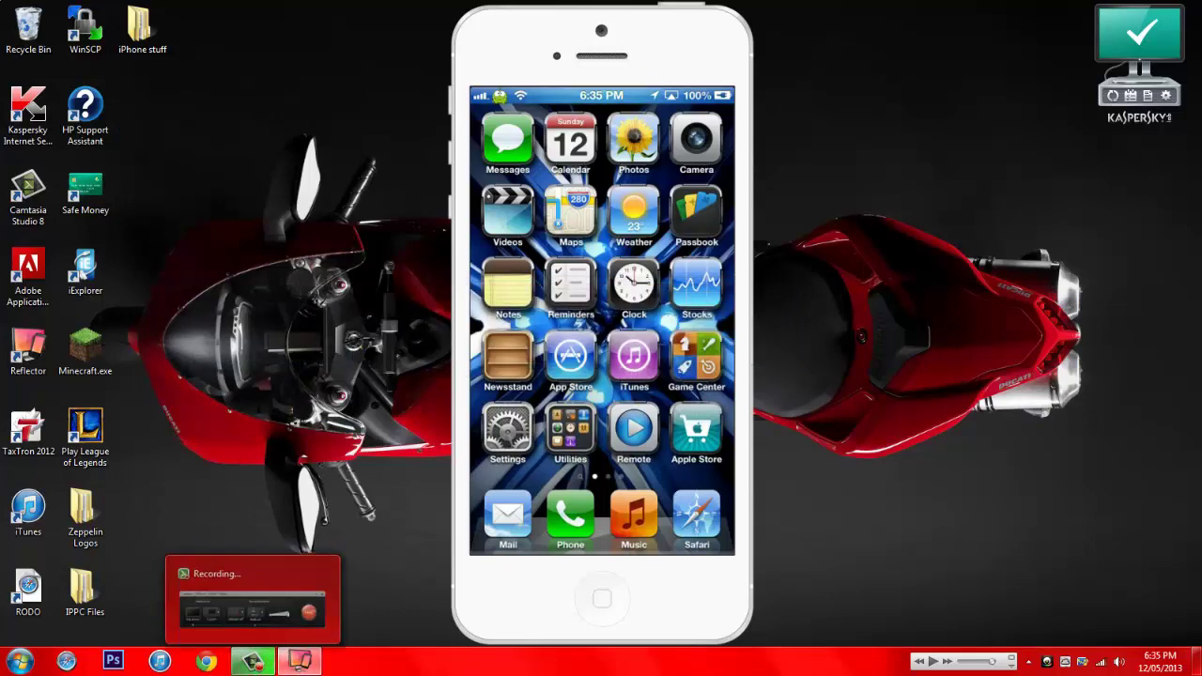
click(1014, 663)
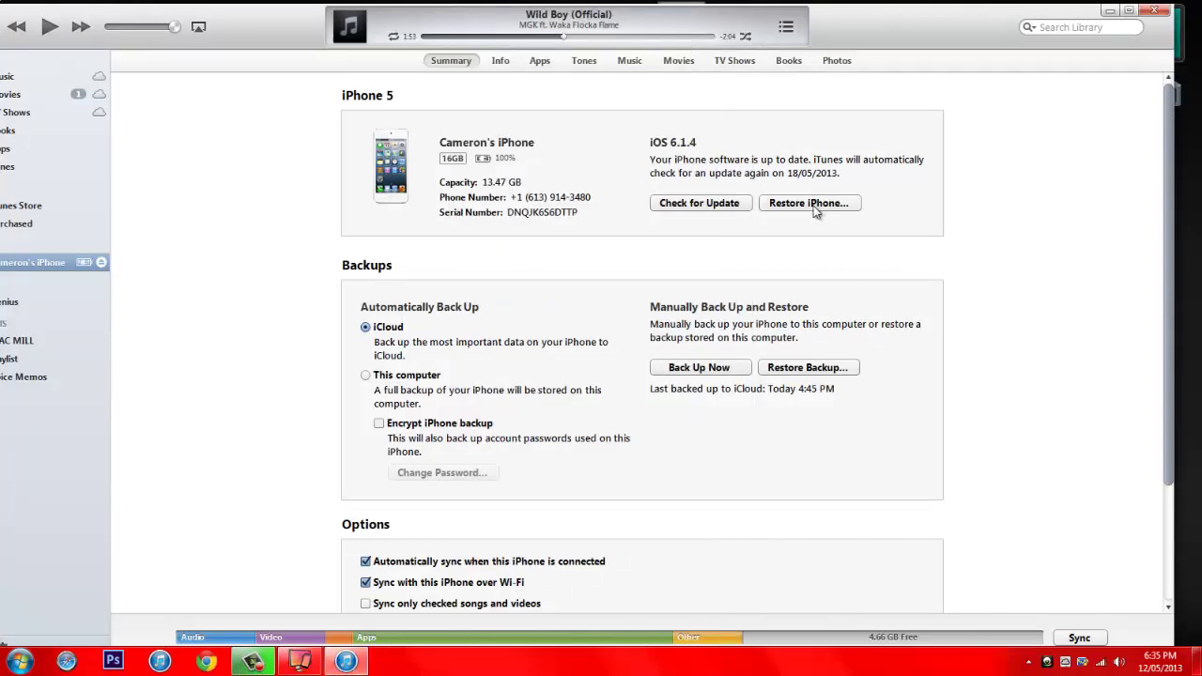
click(816, 209)
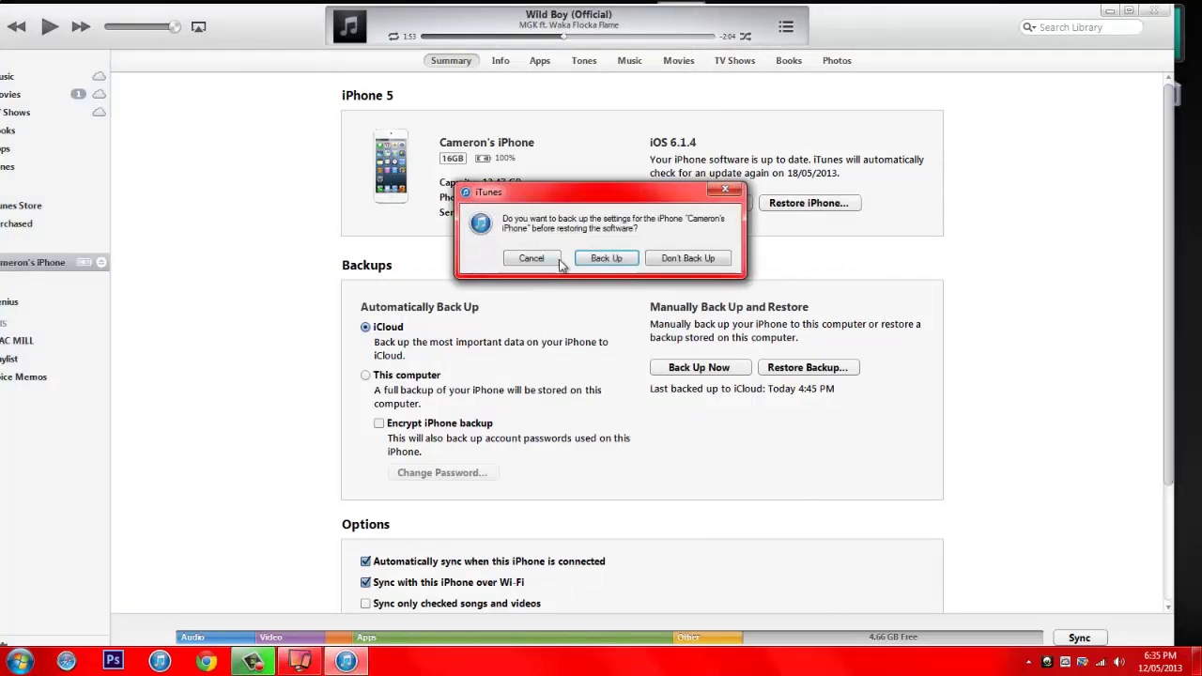
click(593, 259)
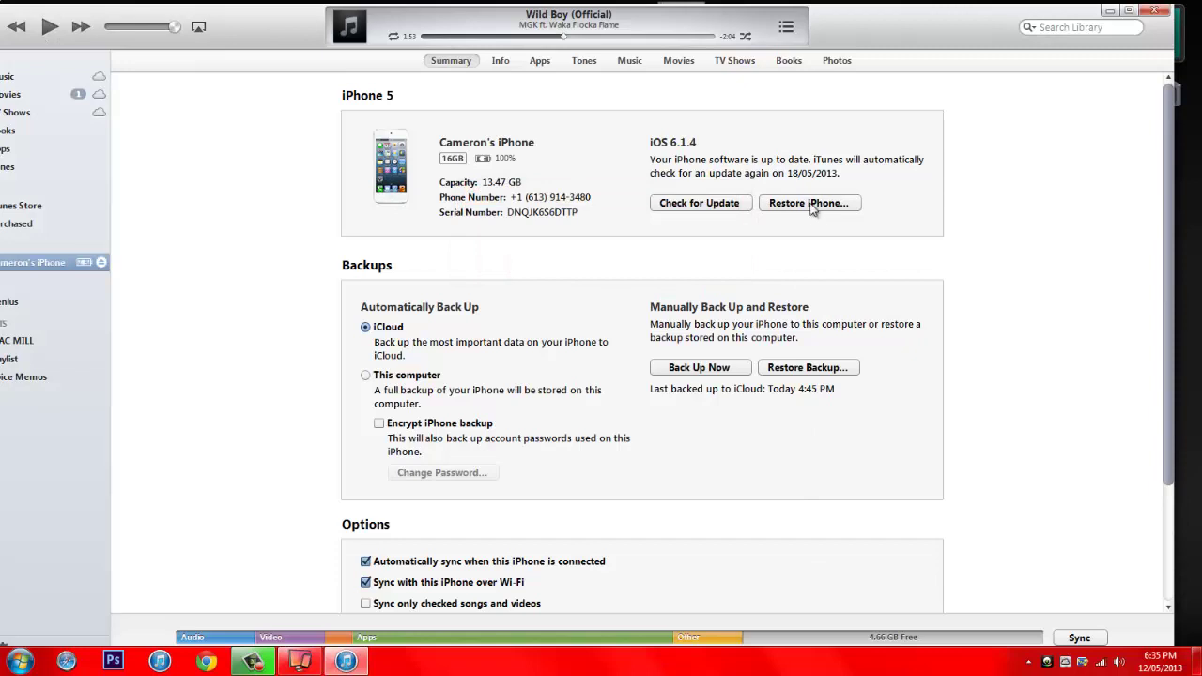
- Browse the file picker to the IPPC Files > Heart > Pink folder
shift+click(813, 205)
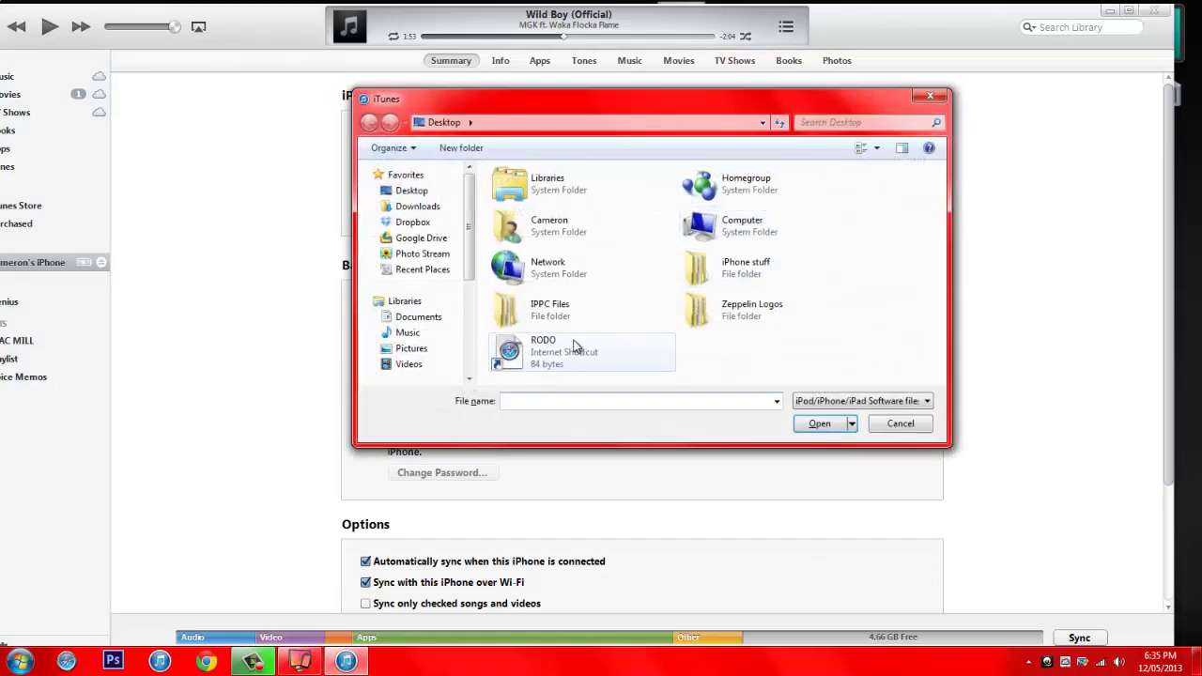
double_click(558, 314)
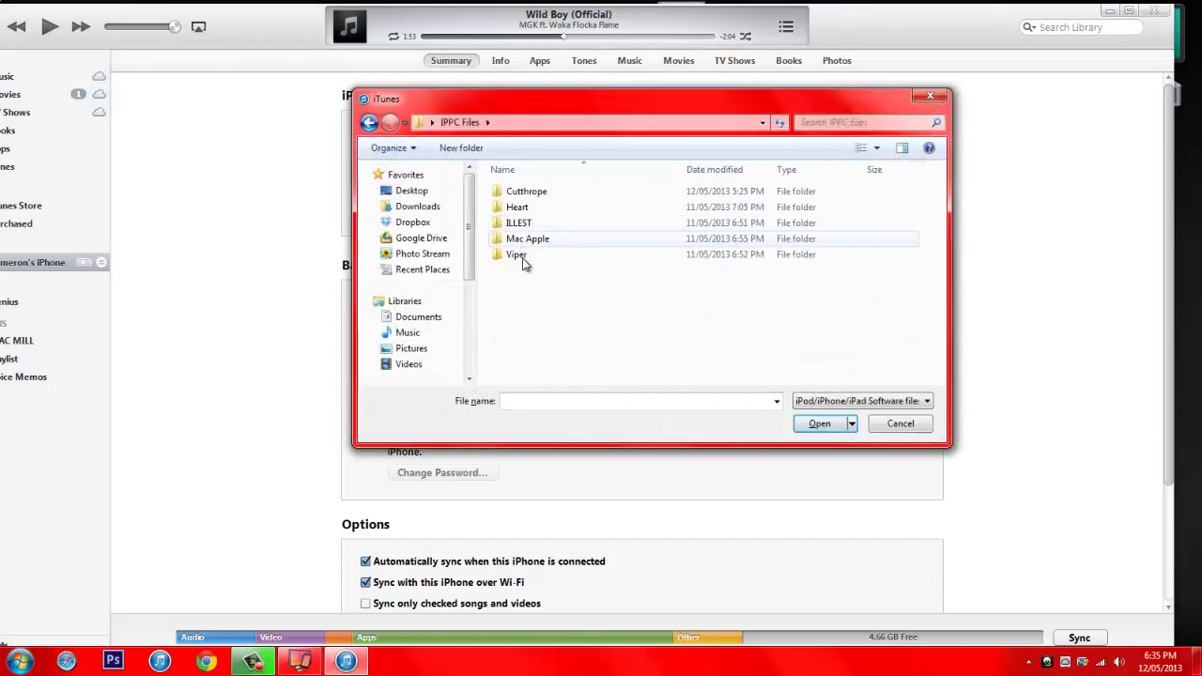
double_click(517, 257)
double_click(523, 209)
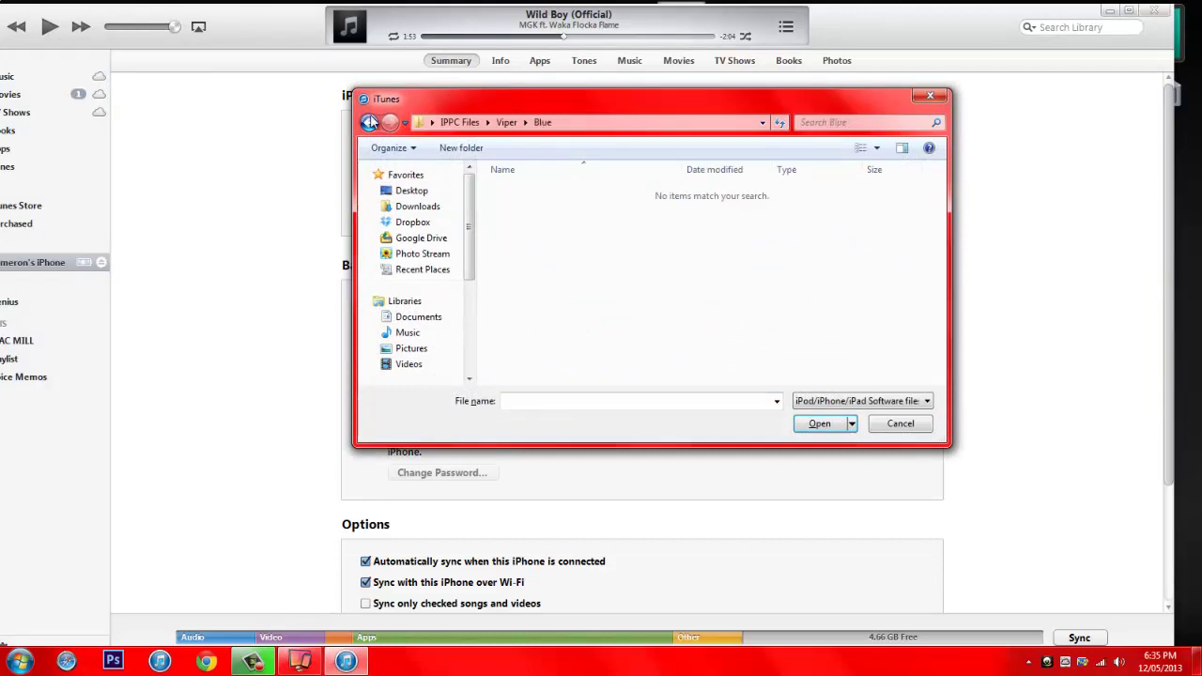
click(368, 123)
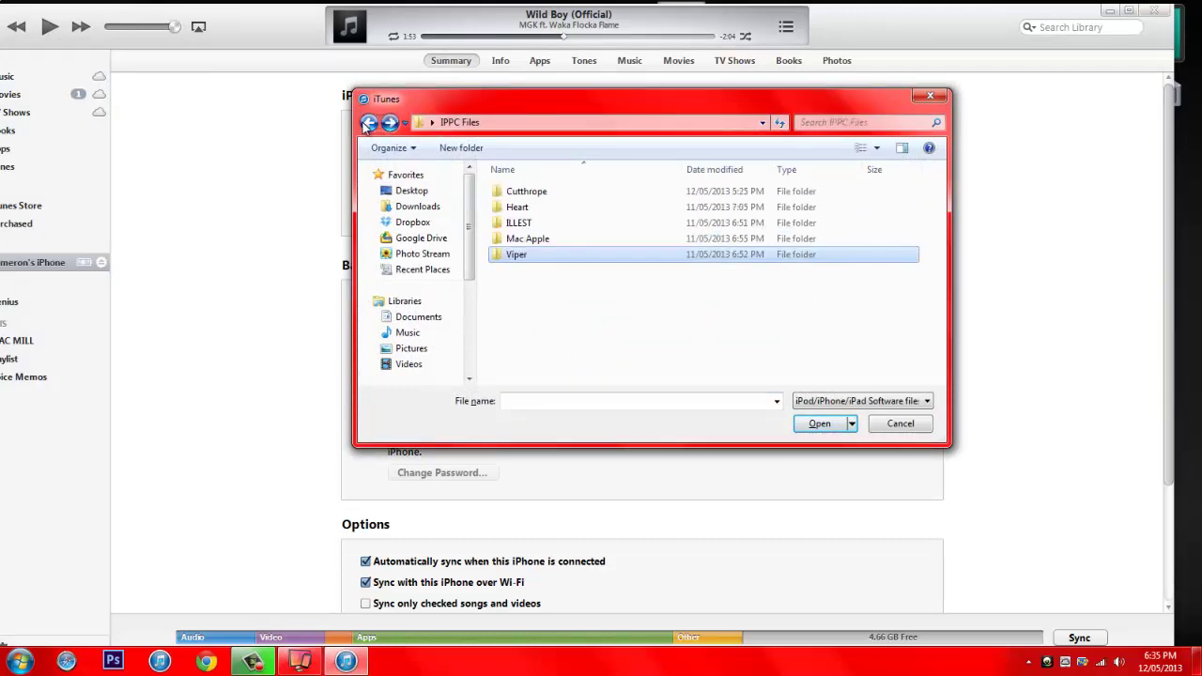
double_click(516, 206)
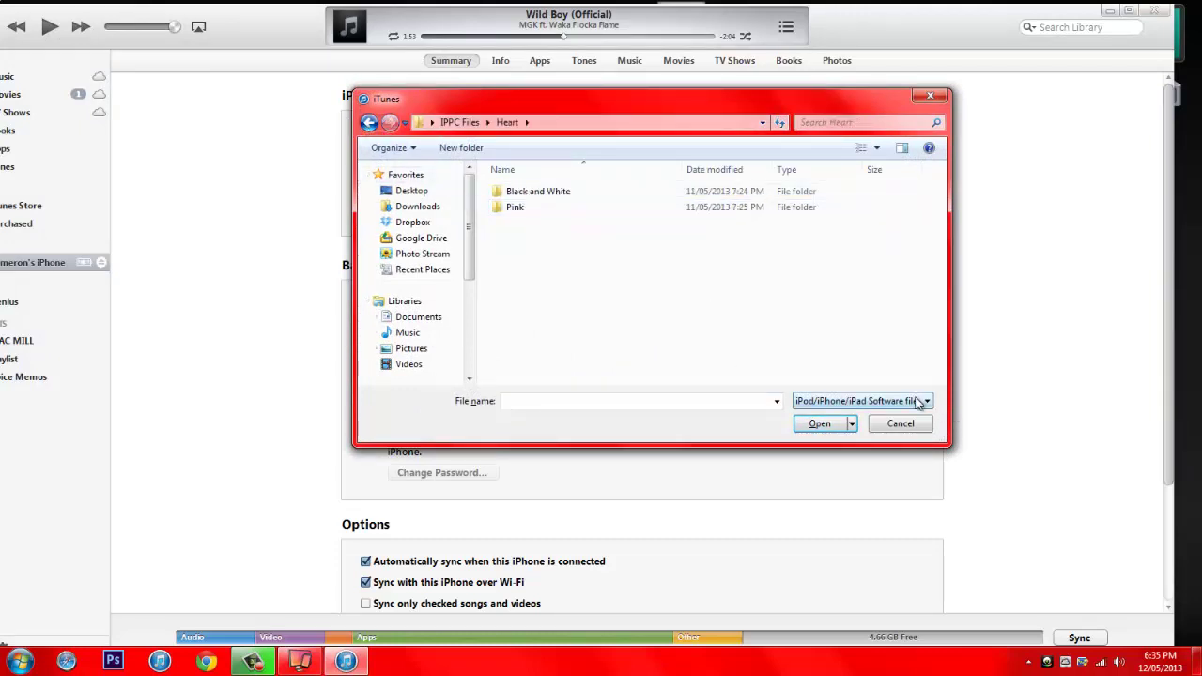
double_click(526, 208)
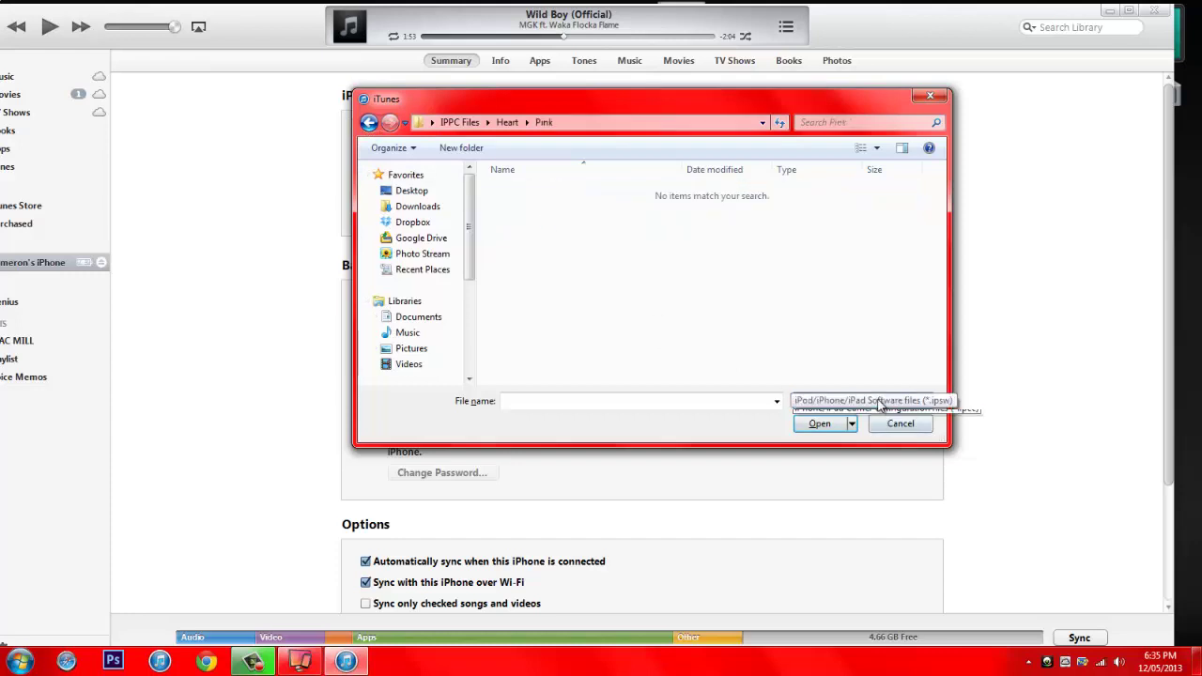
- Install Telus_ca_14.1.ipcc as a Carrier Configuration file, then hide iTunes
click(898, 422)
click(526, 191)
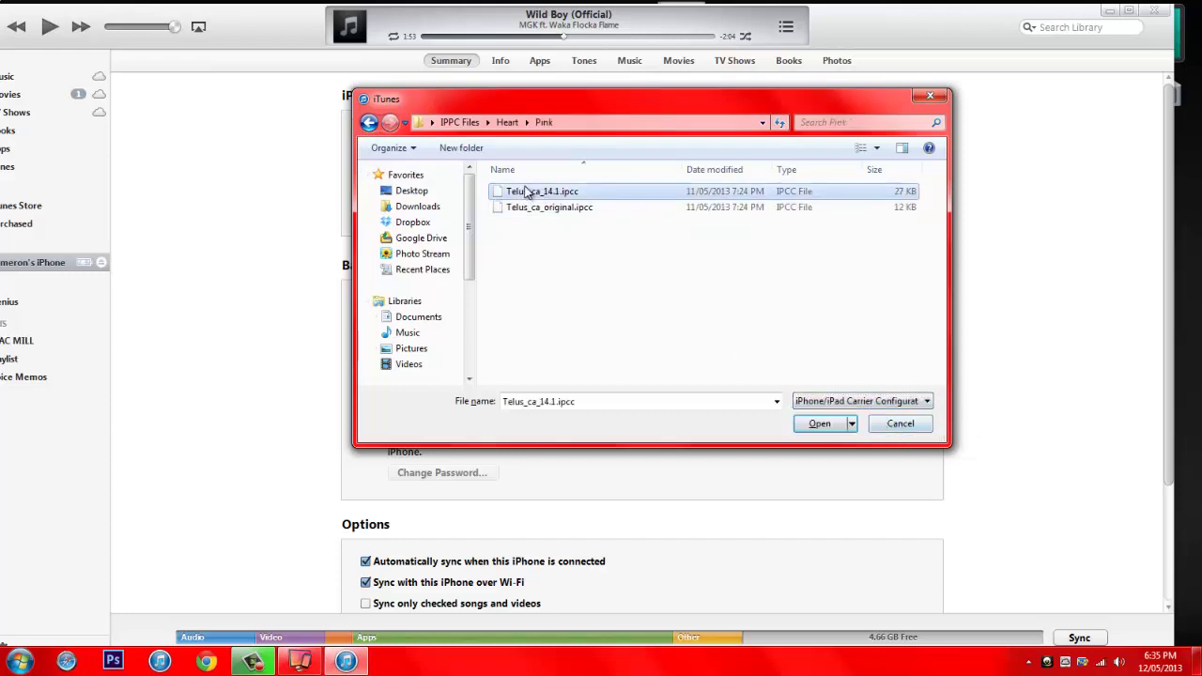
click(835, 427)
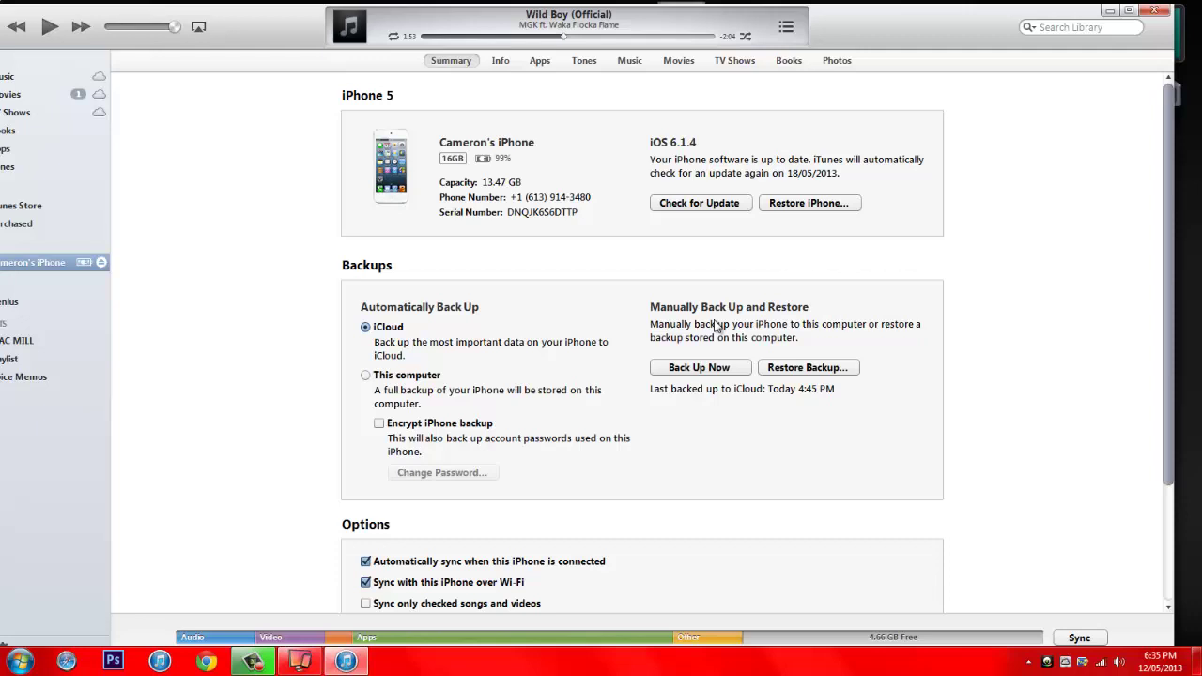
click(1107, 11)
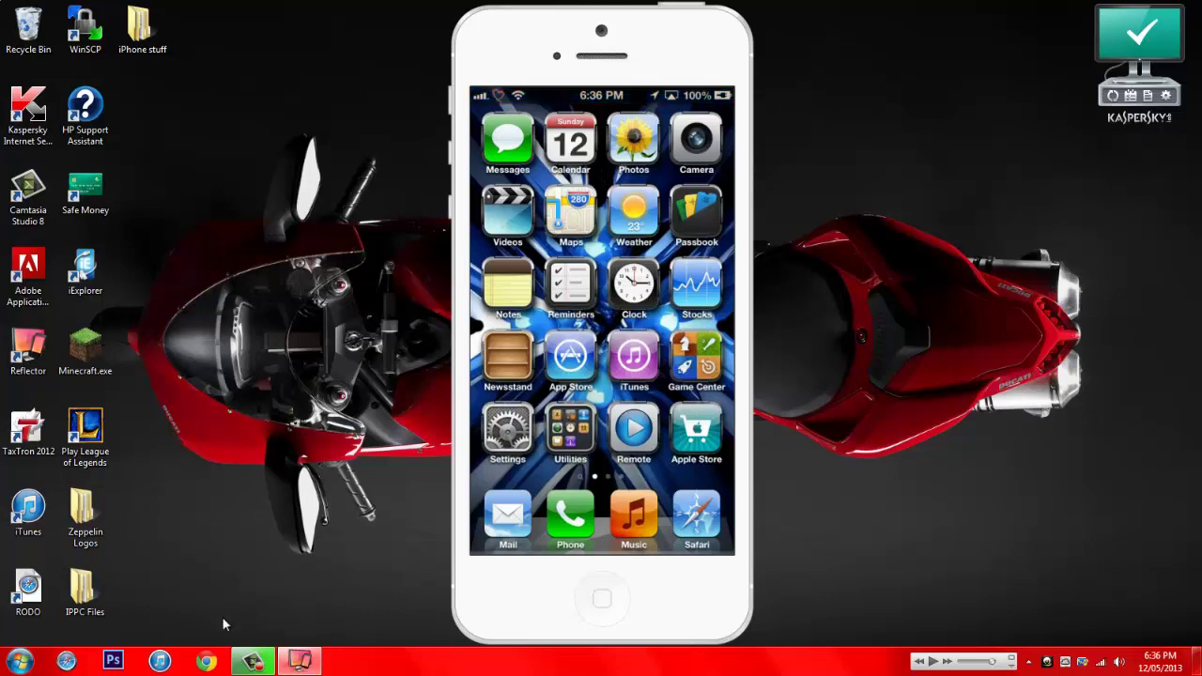
- Restore iTunes, start a Shift-click Restore iPhone, and cancel the backup prompt
click(1013, 663)
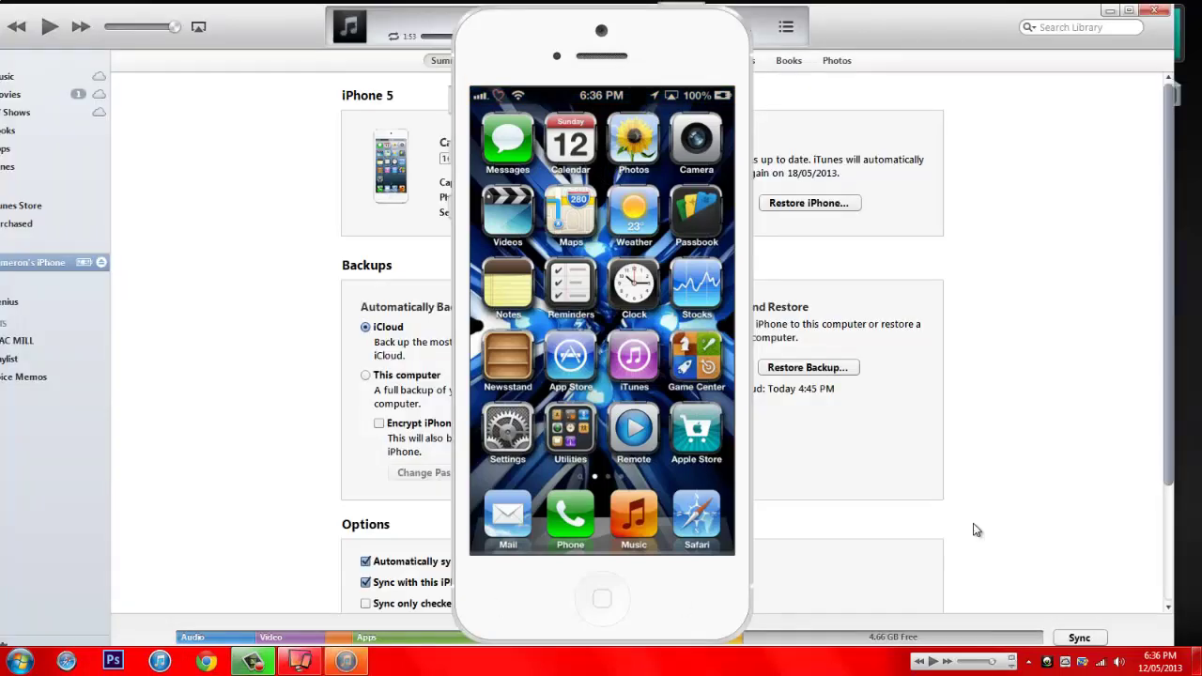
click(815, 208)
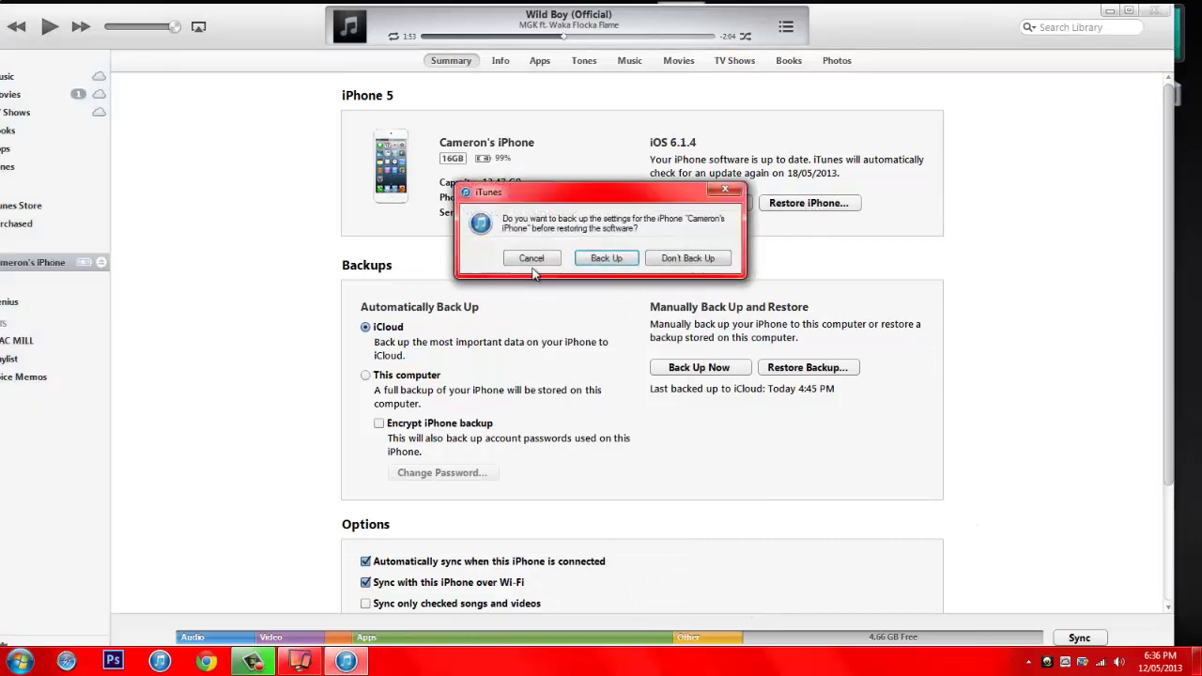
click(531, 259)
- Browse from the Desktop to the IPPC Files > Viper > Blue folder
shift+click(778, 206)
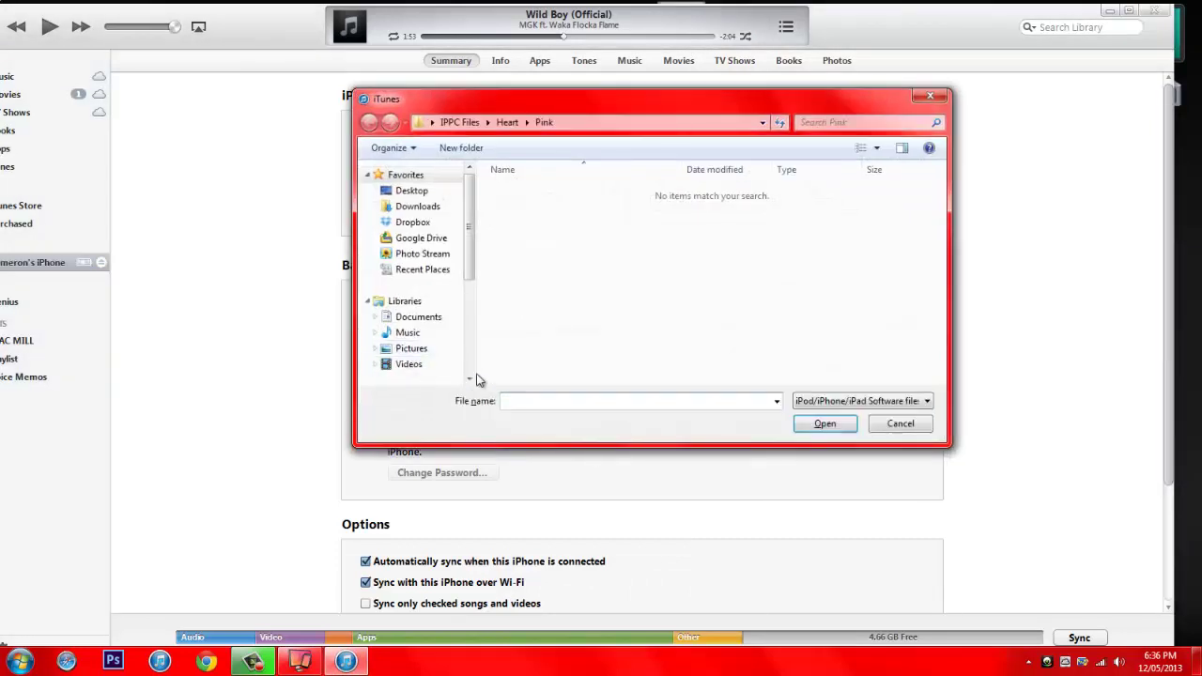
click(412, 191)
double_click(619, 306)
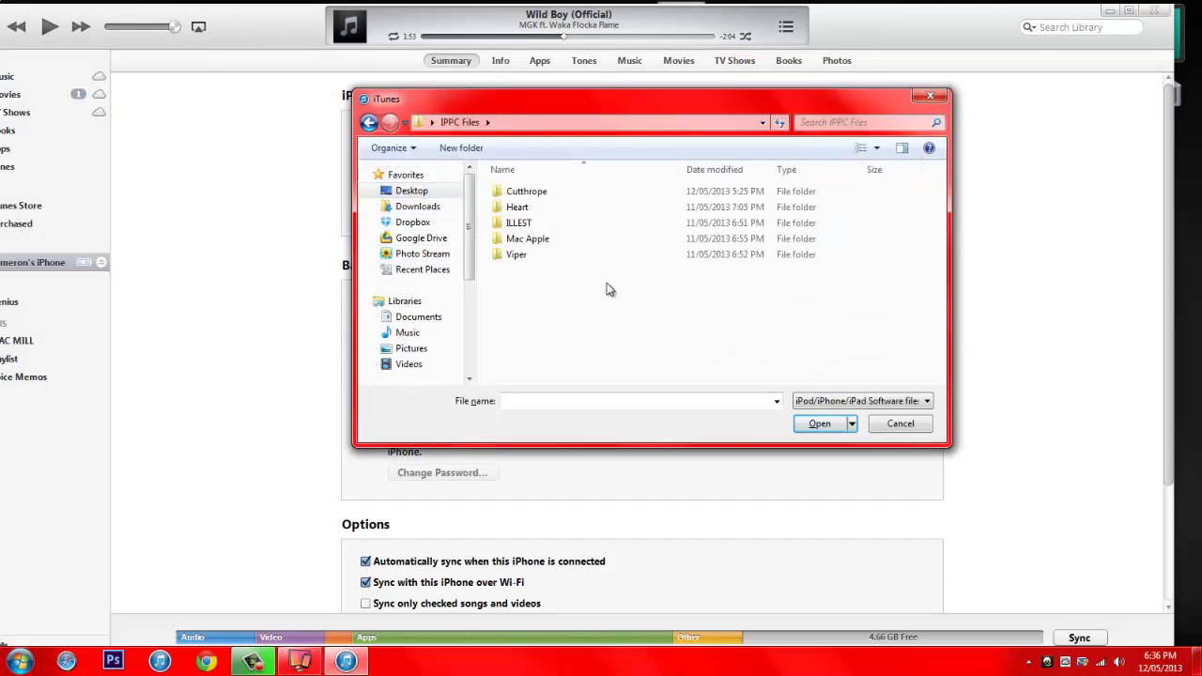
double_click(518, 255)
double_click(535, 209)
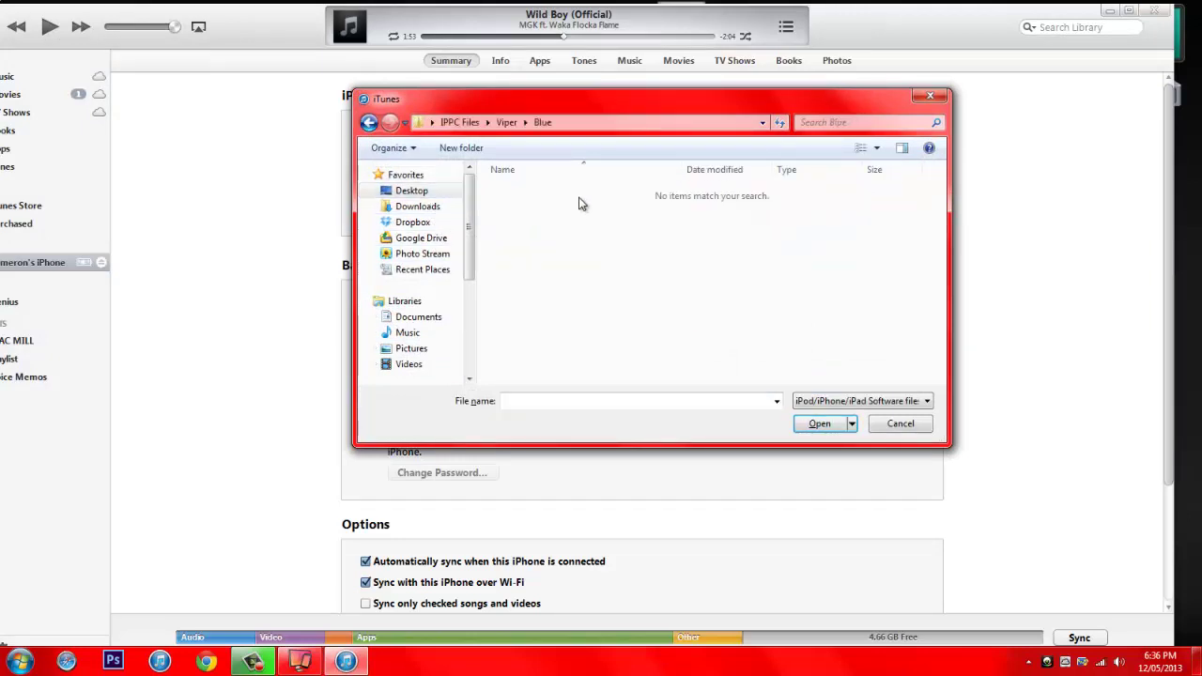
- Filter to Carrier Configuration files and install Telus_ca_14.1.ipcc on the iPhone
click(862, 401)
click(878, 430)
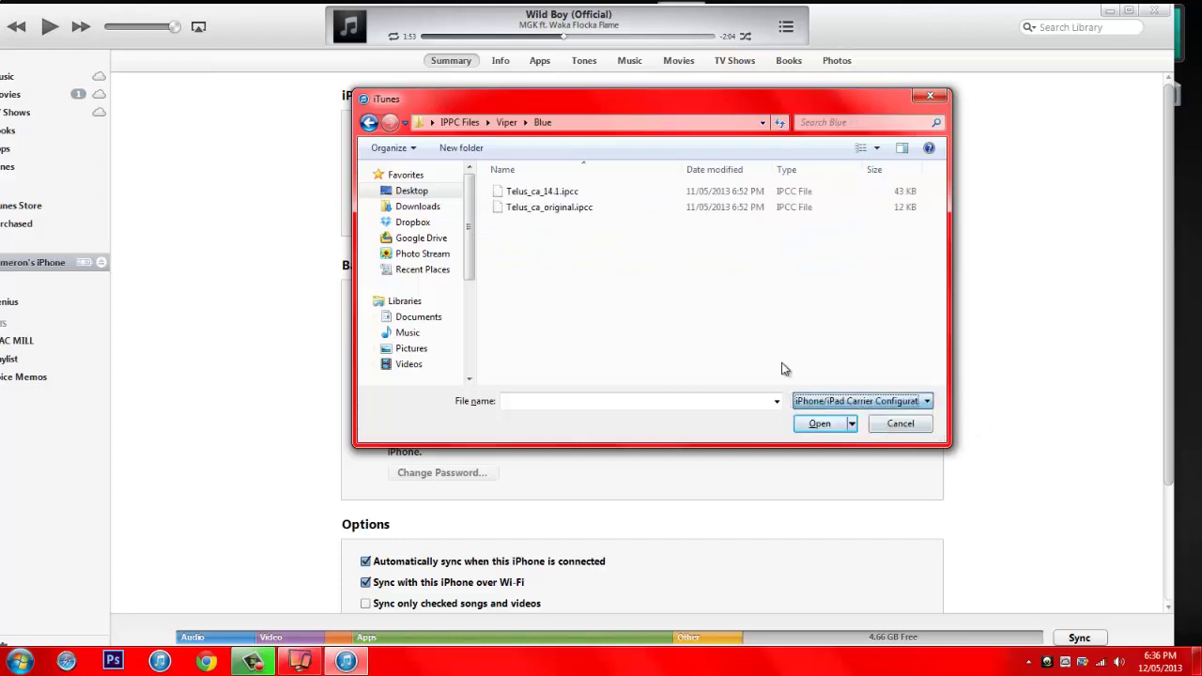
click(542, 190)
click(831, 428)
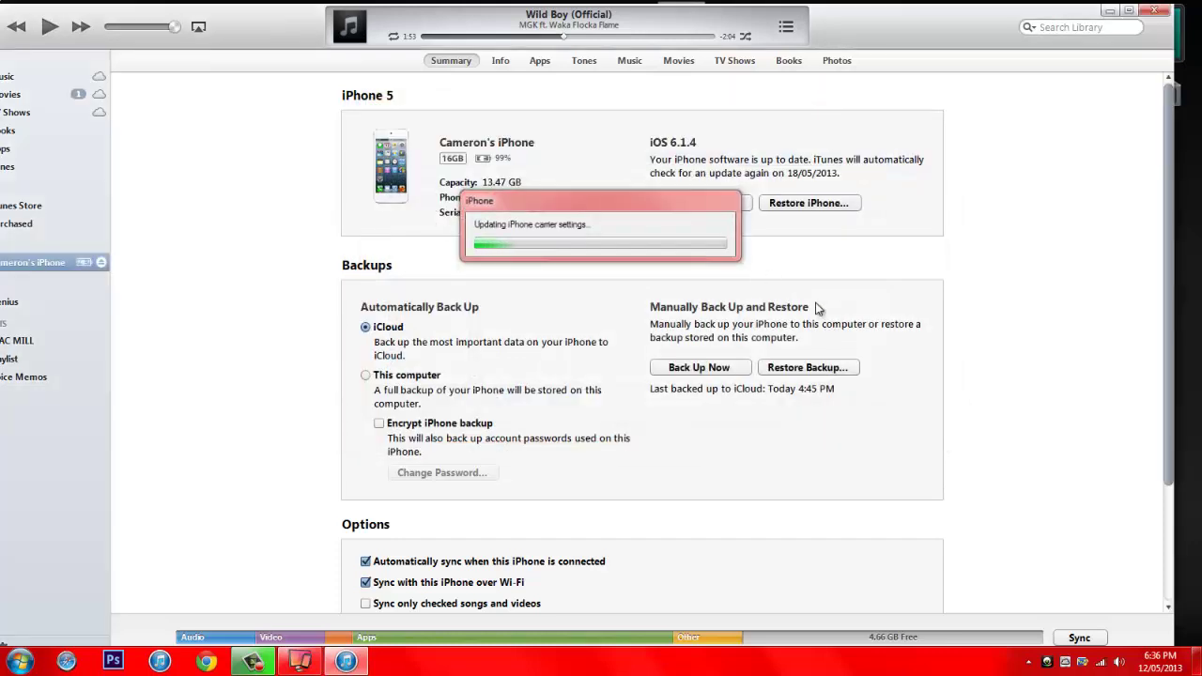
- Minimize iTunes to reveal the mirrored iPhone in Reflector
click(1110, 12)
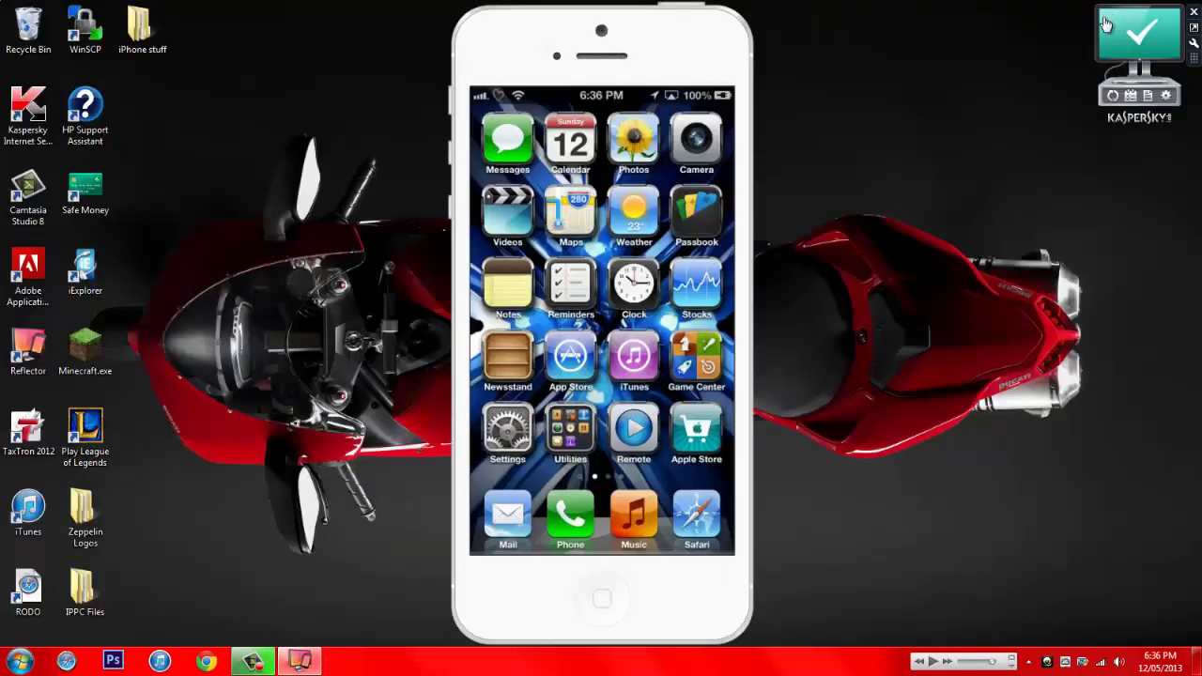